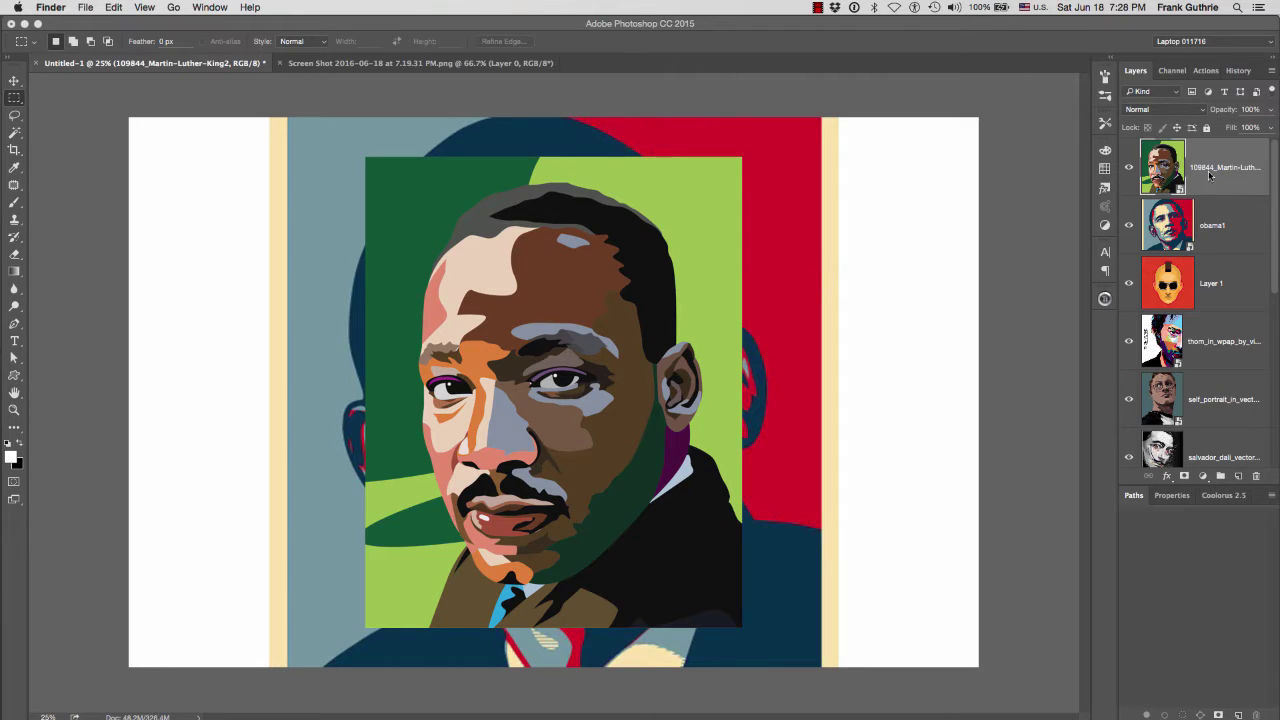
Hide the Martin Luther King, obama1 and Layer 1 portrait layers at the head of the layer stack.
click(1233, 228)
click(1230, 228)
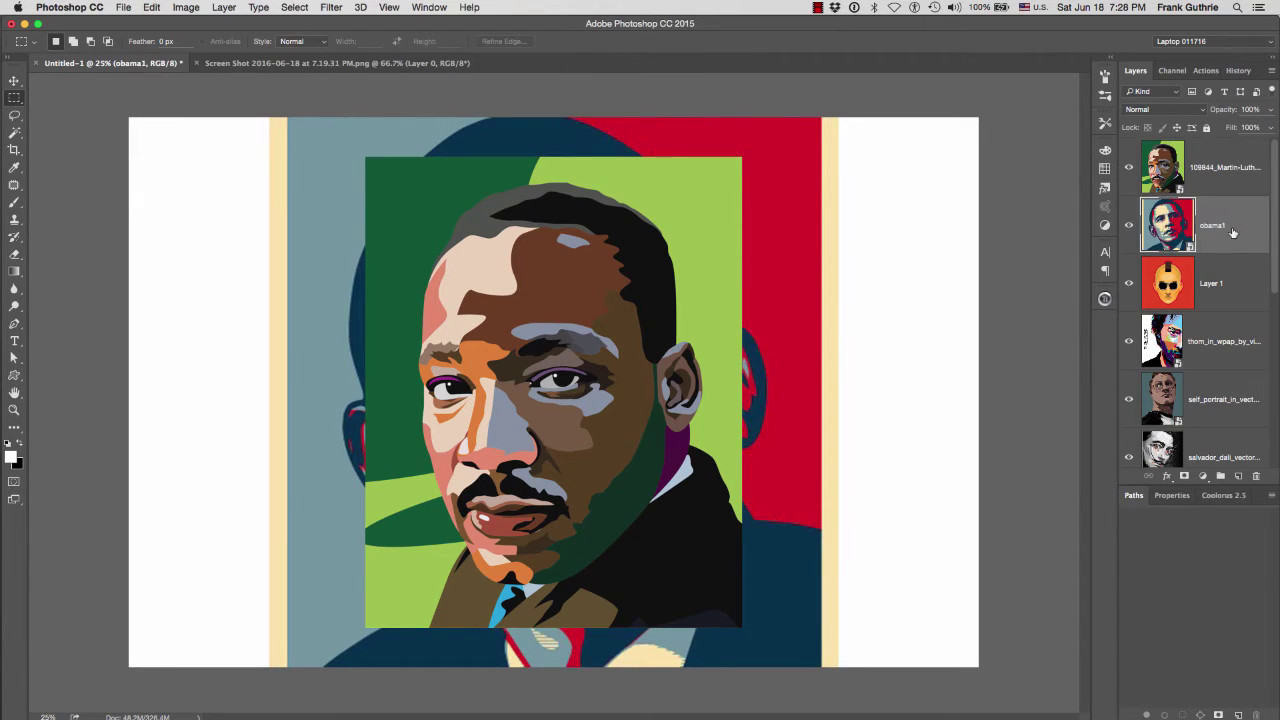
click(1222, 283)
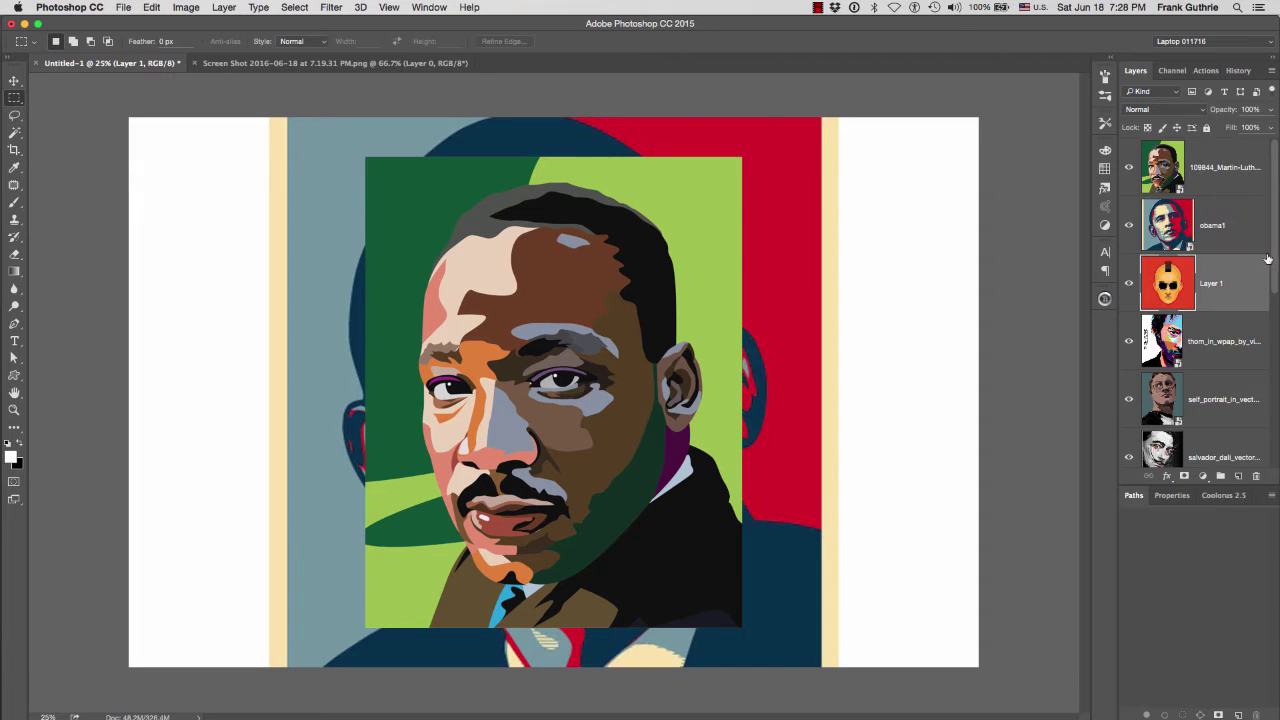
click(1128, 169)
click(1130, 226)
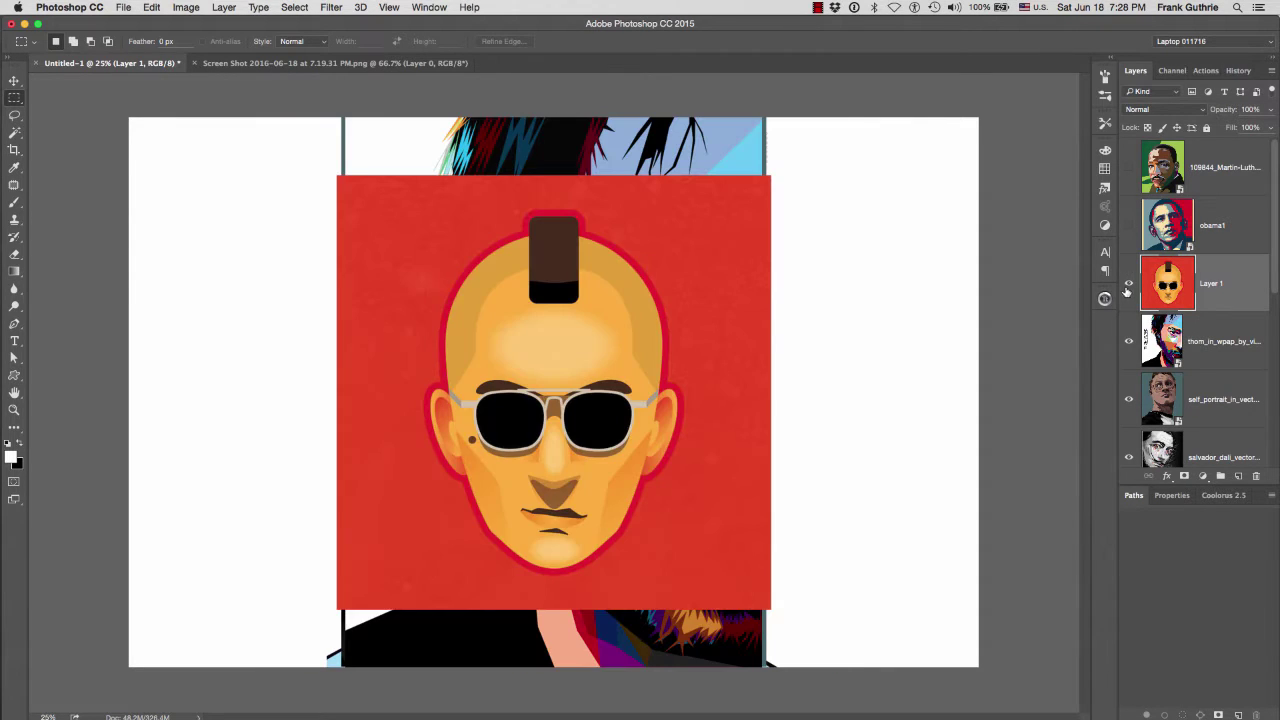
click(1129, 283)
click(1129, 341)
click(1129, 399)
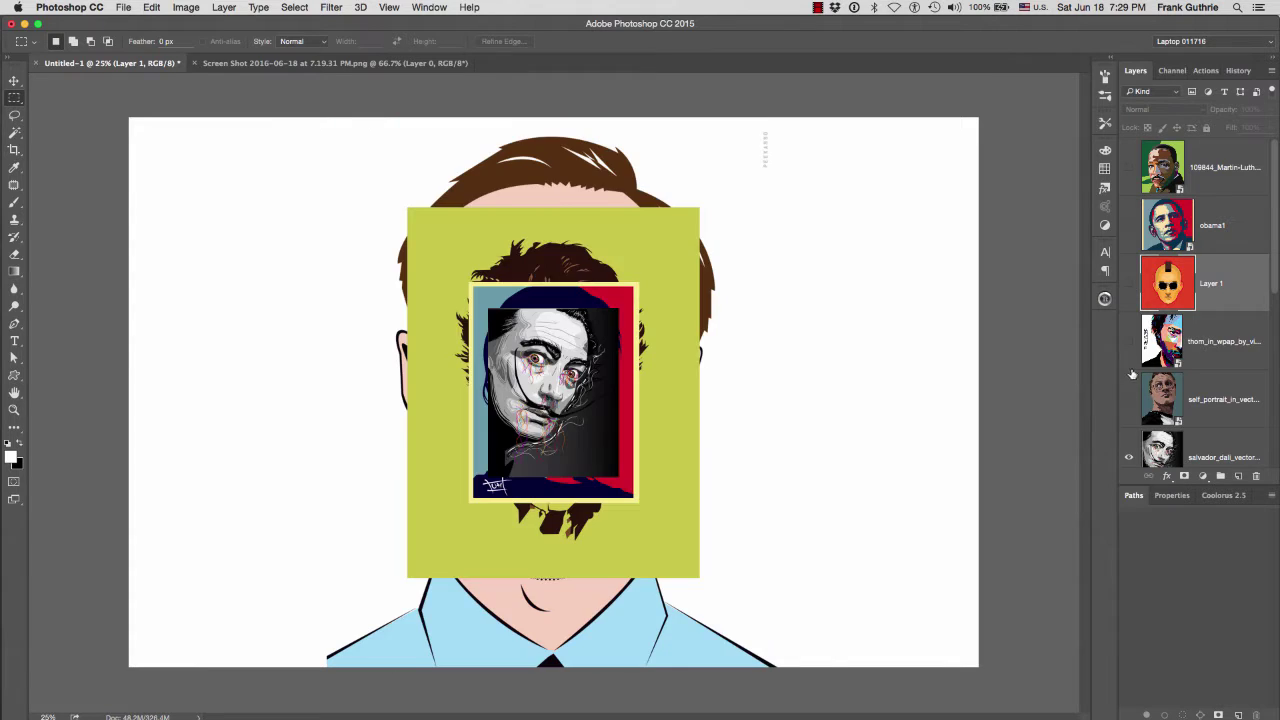
click(1128, 399)
click(1129, 341)
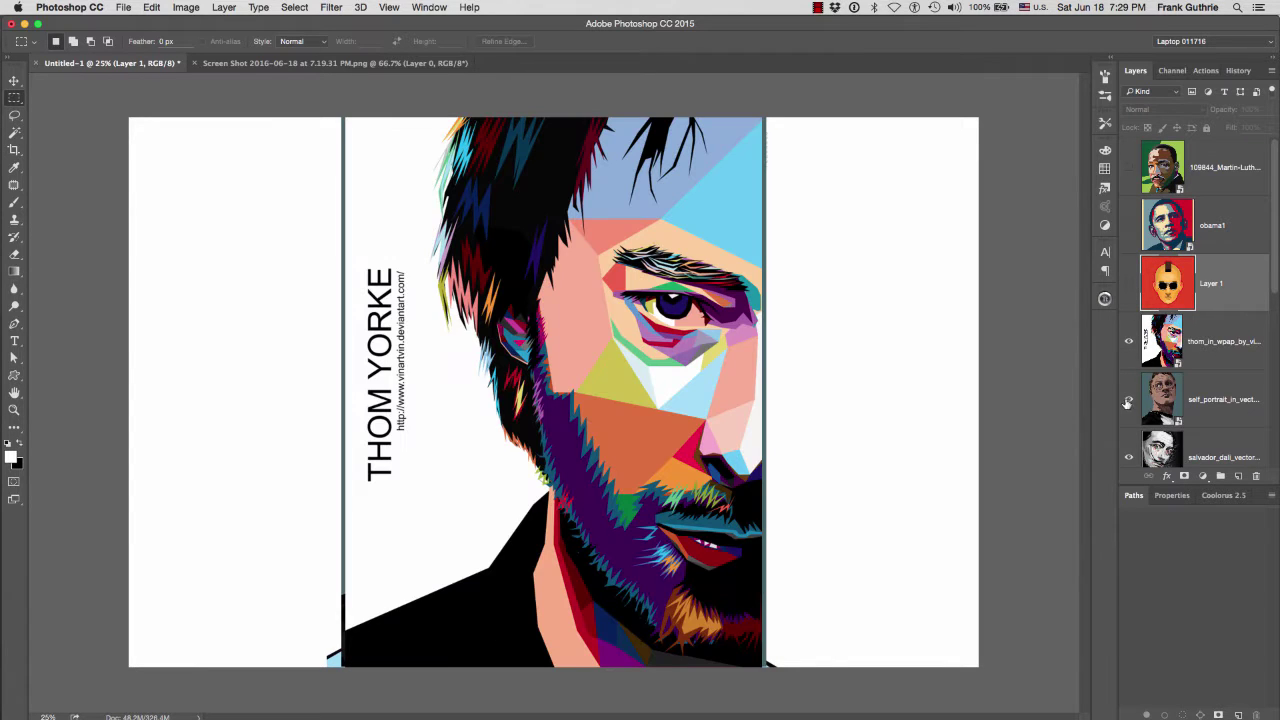
Hide the portrait layers from thom_in_wpap down to abraham, leaving only the lowest portrait visible over the Background.
drag(1271, 260, 1272, 315)
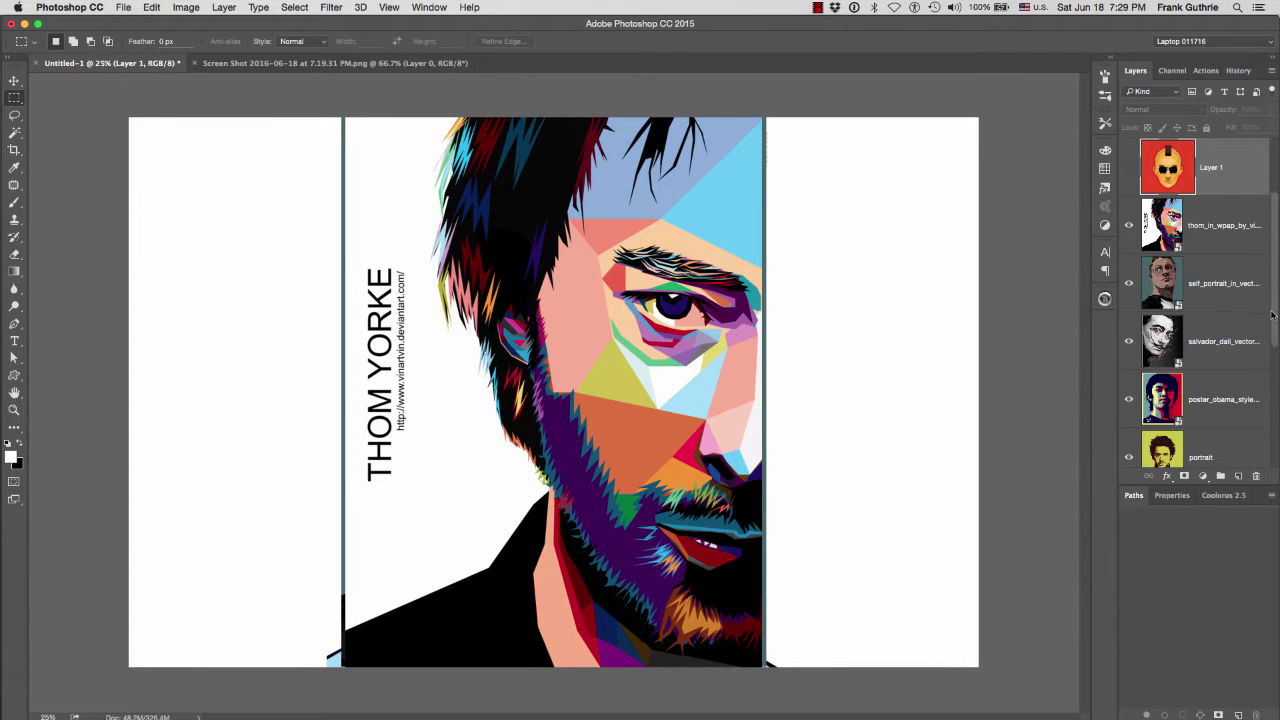
click(1128, 226)
click(1129, 283)
click(1128, 341)
click(1129, 399)
click(1129, 457)
drag(1271, 318, 1271, 403)
click(1129, 341)
click(1129, 399)
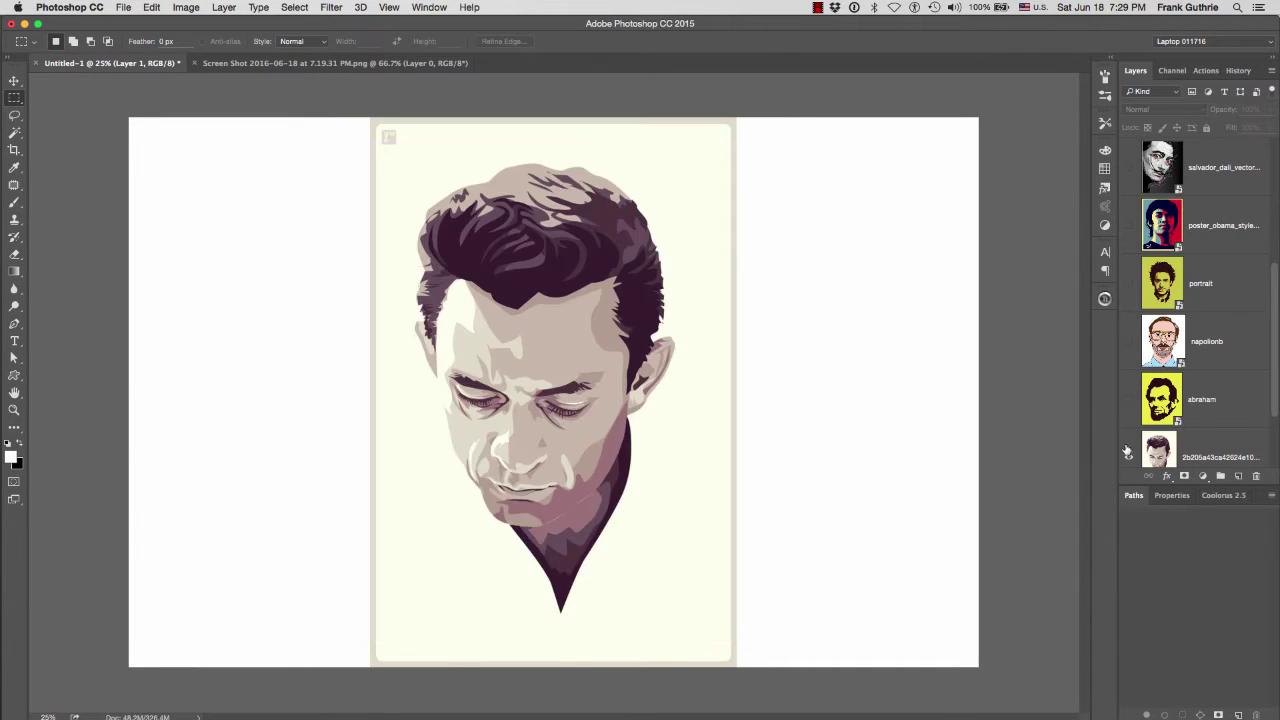
click(1129, 457)
drag(1273, 366, 1268, 437)
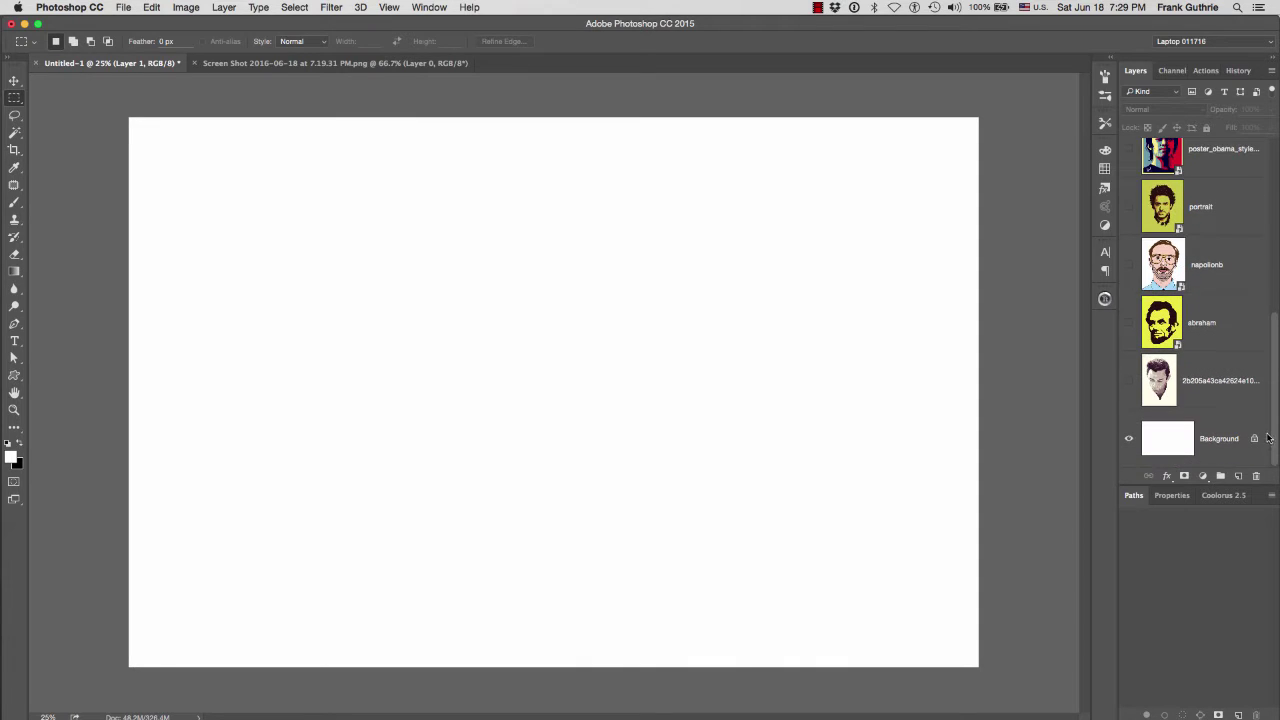
click(1129, 381)
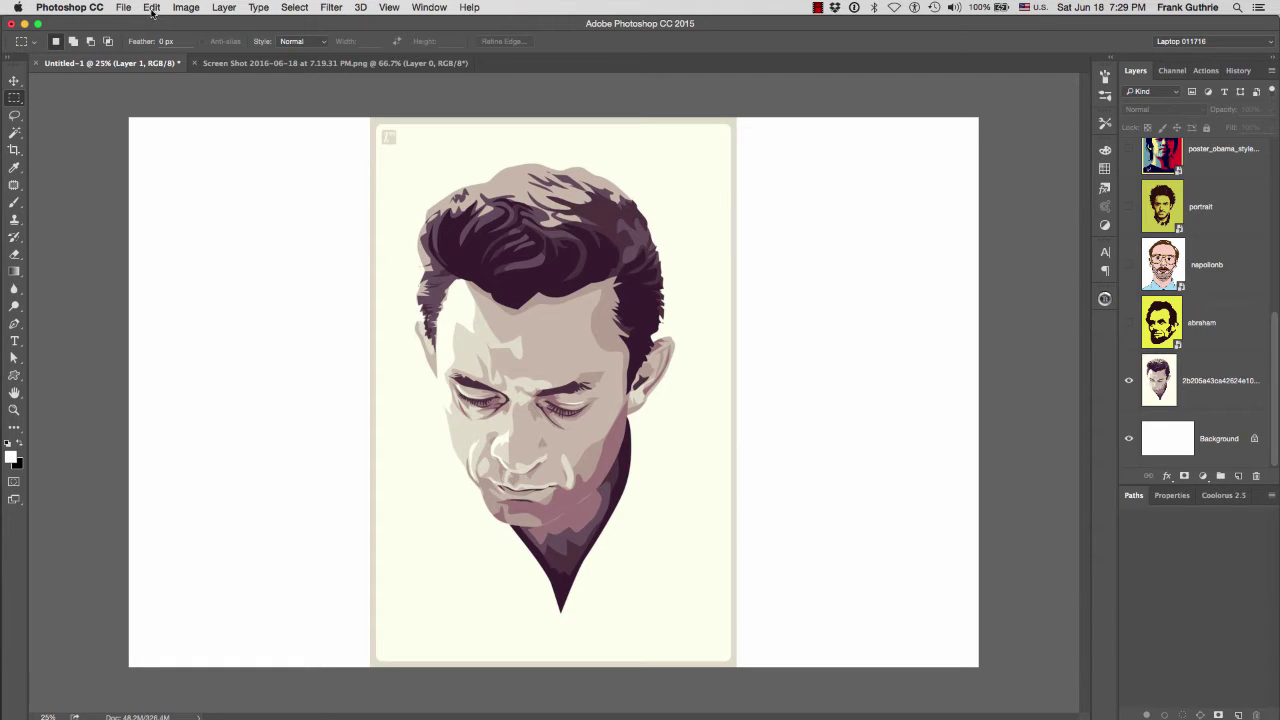
Scale the lowest portrait layer proportionally to 55.94% and place it in the canvas's upper-left corner.
key(alt+[)
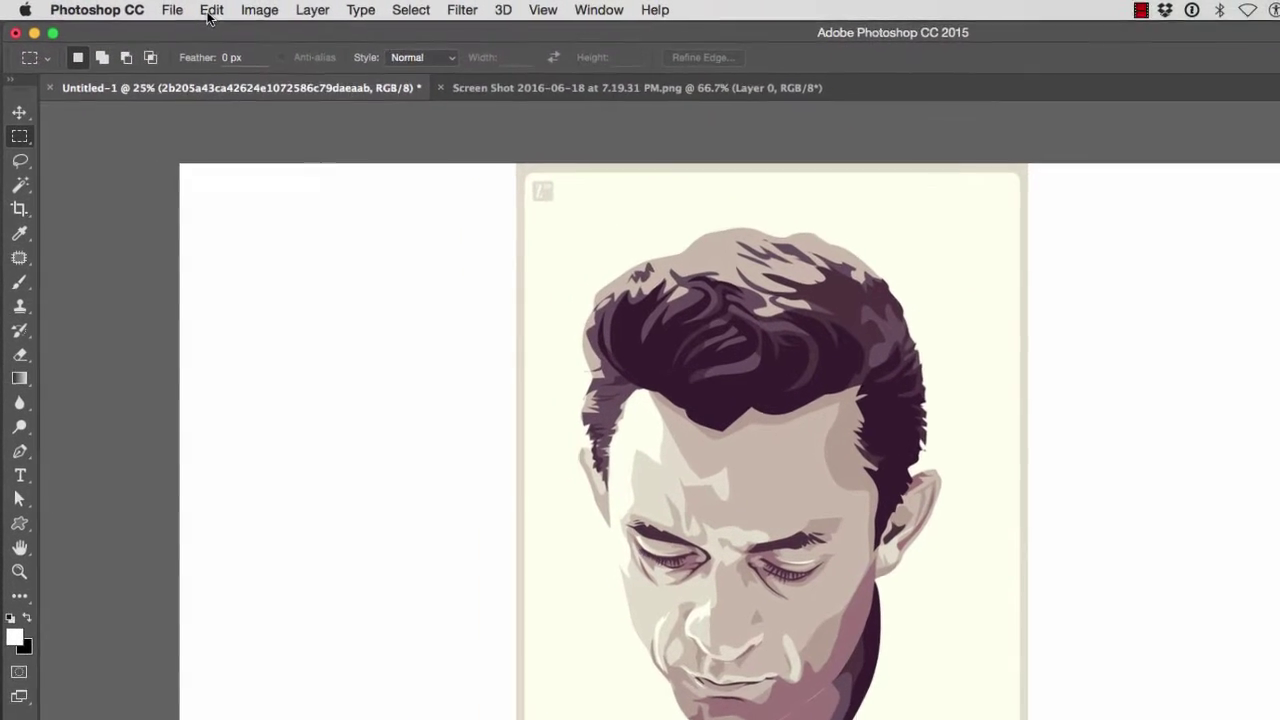
click(207, 13)
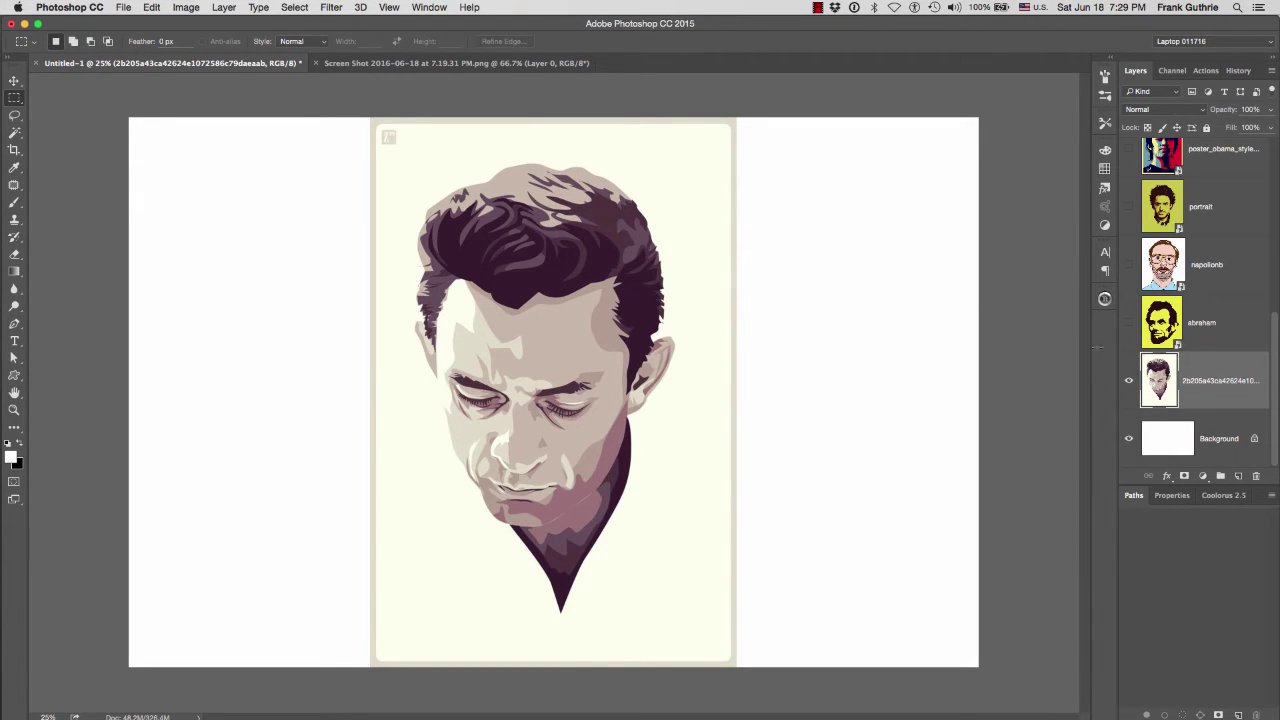
key(super+t)
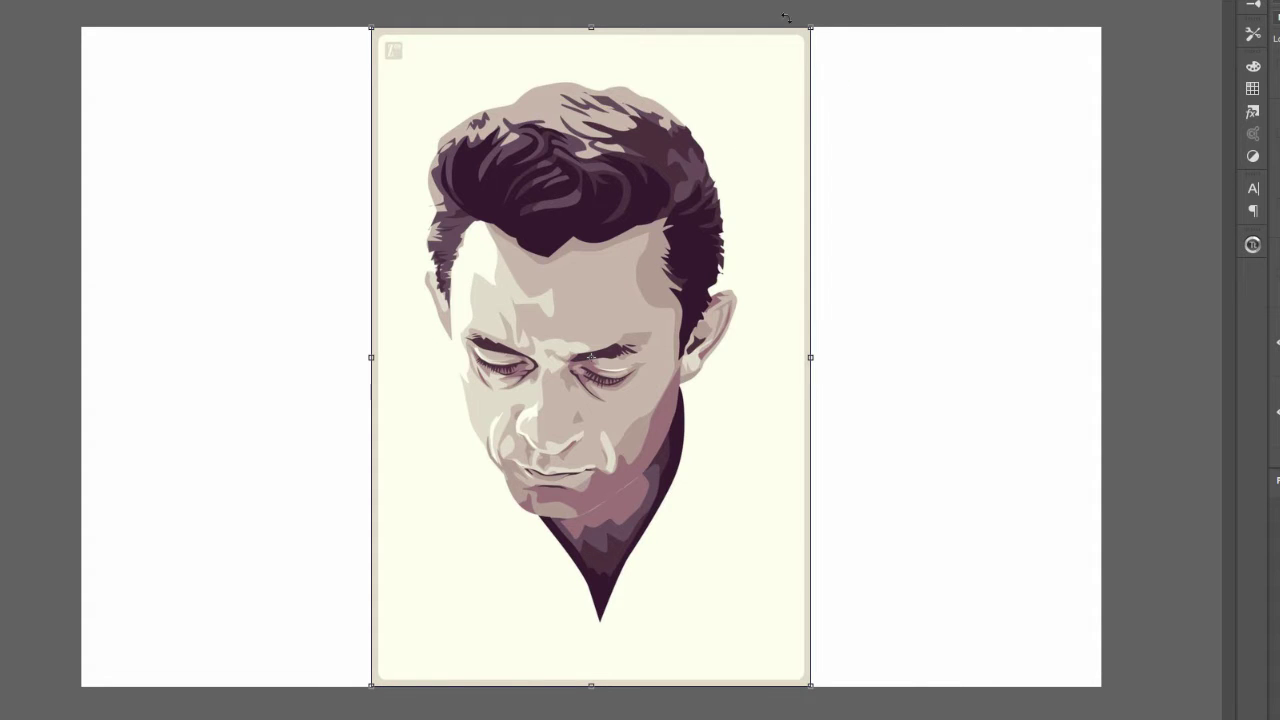
drag(848, 67, 823, 89)
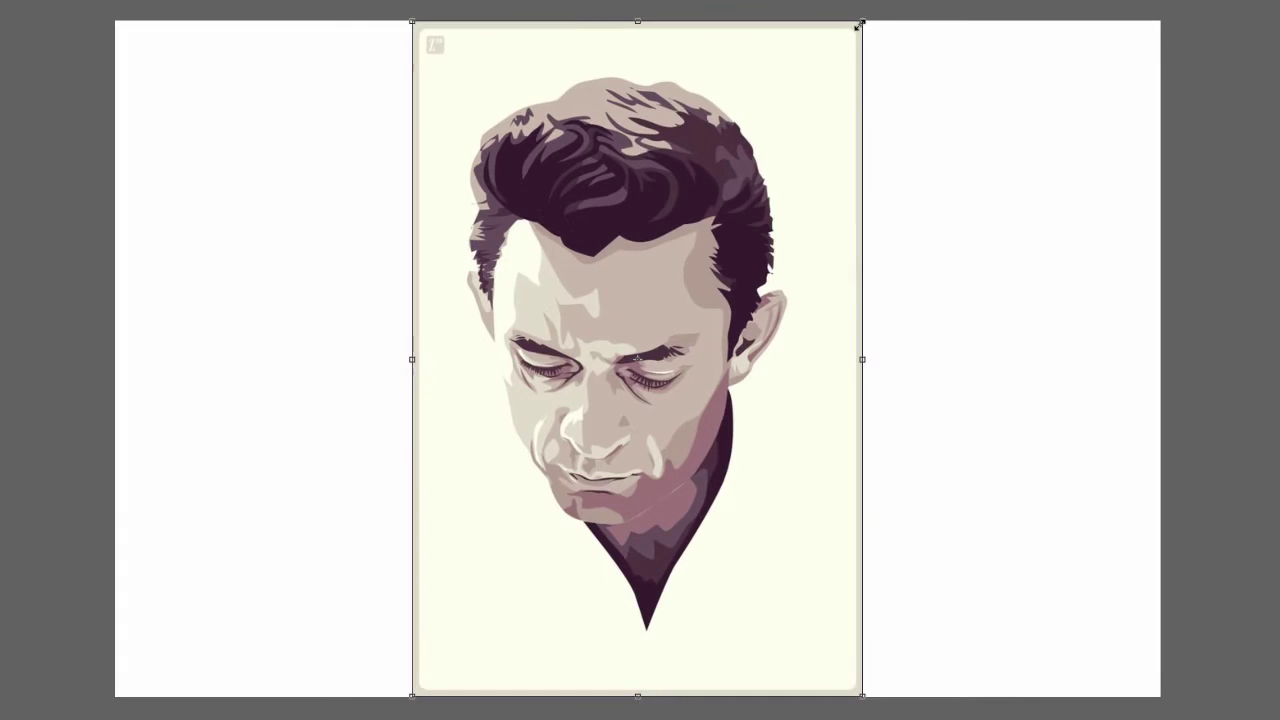
drag(671, 74, 653, 101)
drag(849, 38, 613, 286)
key(shift)
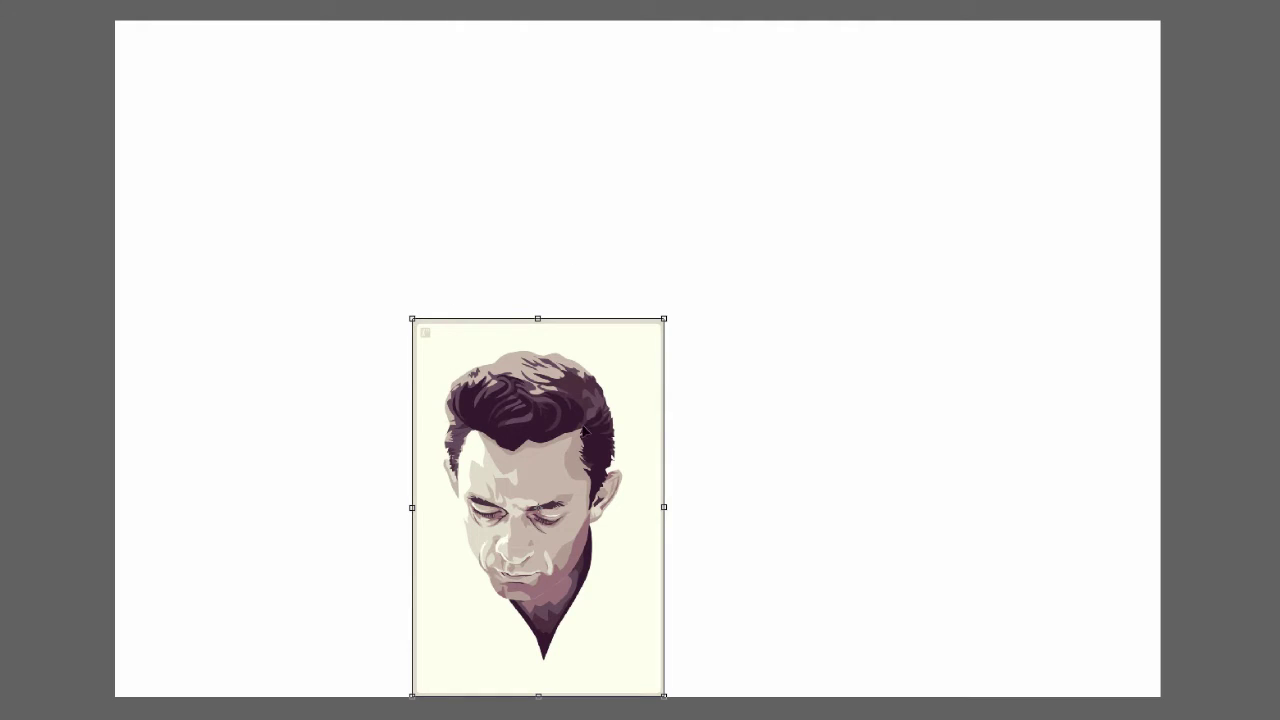
drag(629, 397, 329, 89)
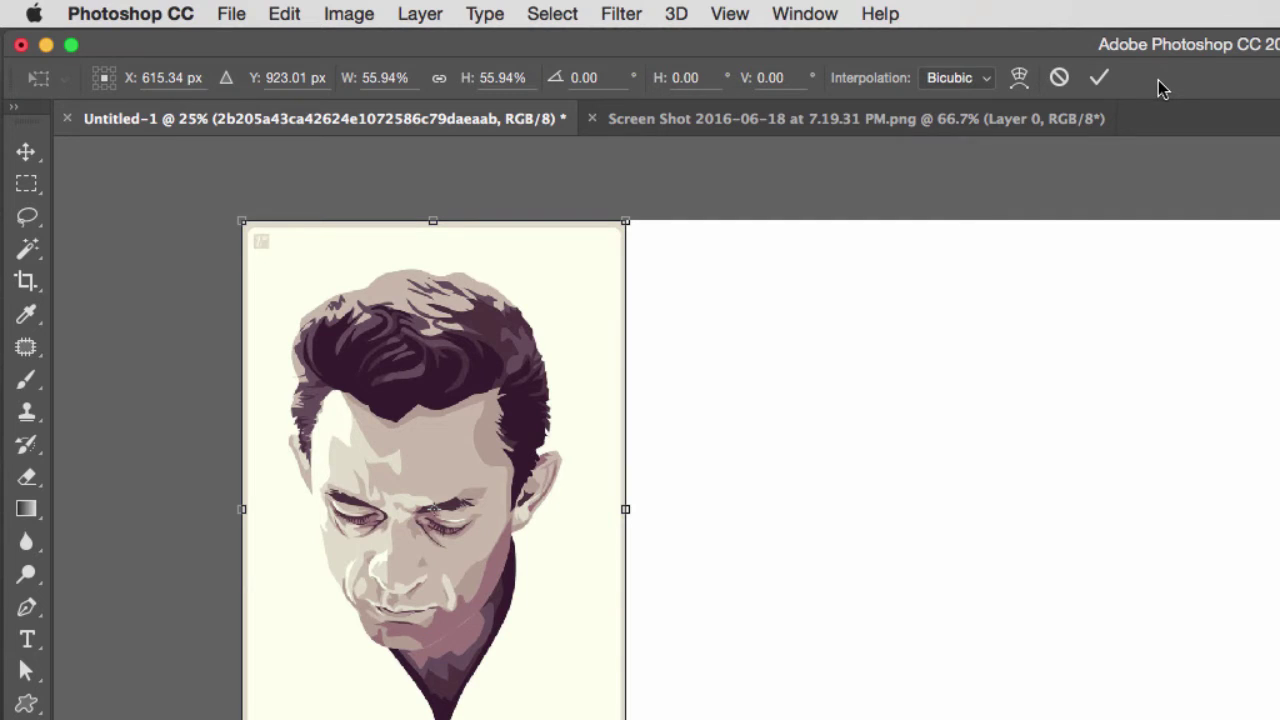
click(1099, 80)
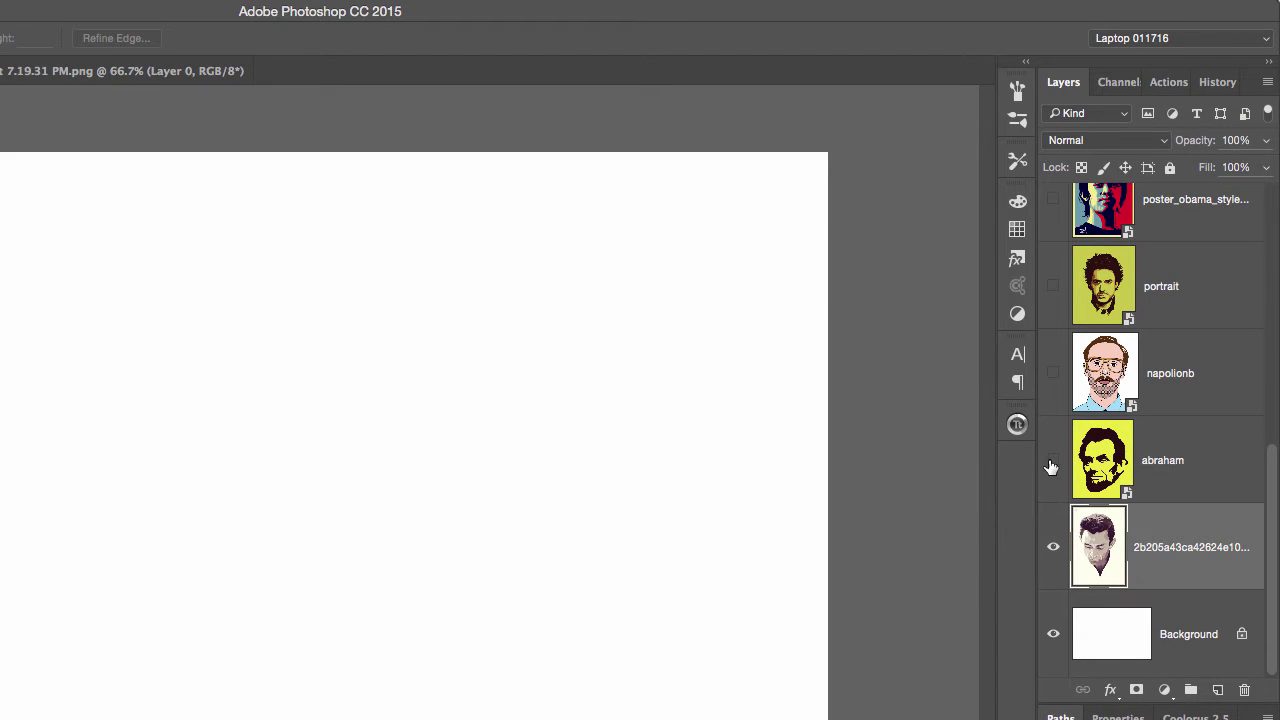
Show the abraham layer, scale it down proportionally and place it against the first portrait at the canvas's top edge.
click(1053, 463)
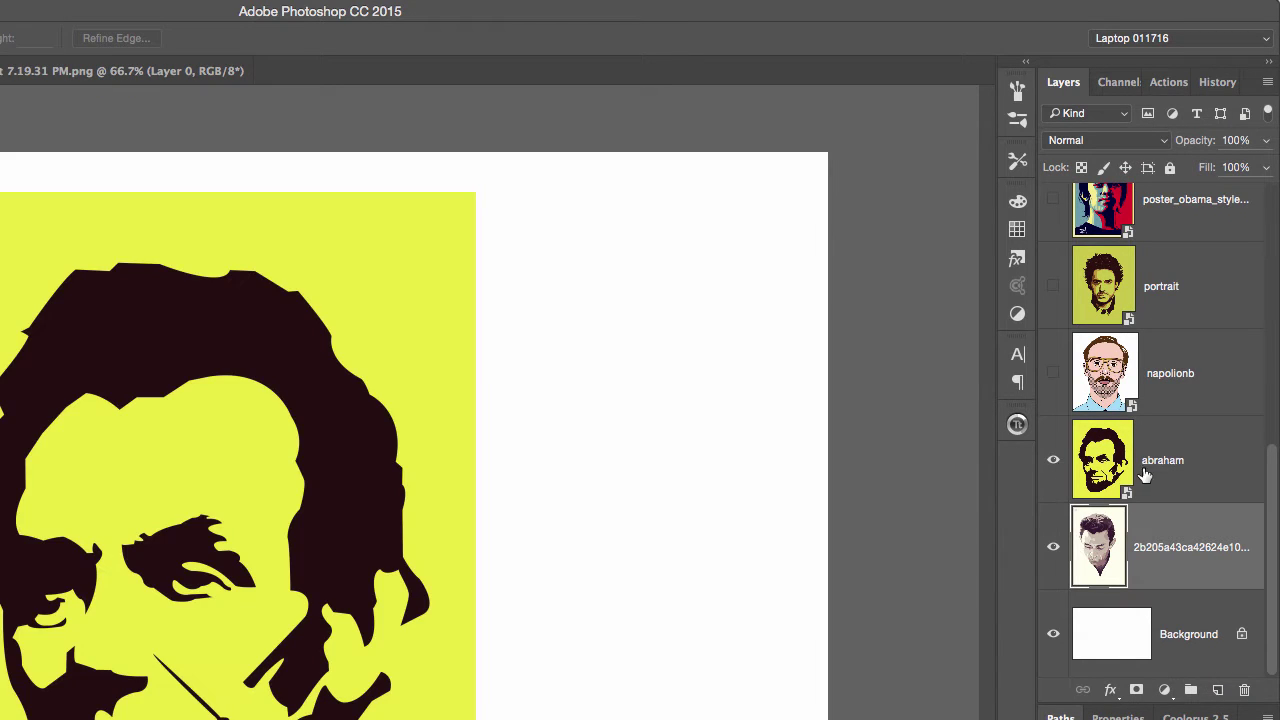
click(1204, 455)
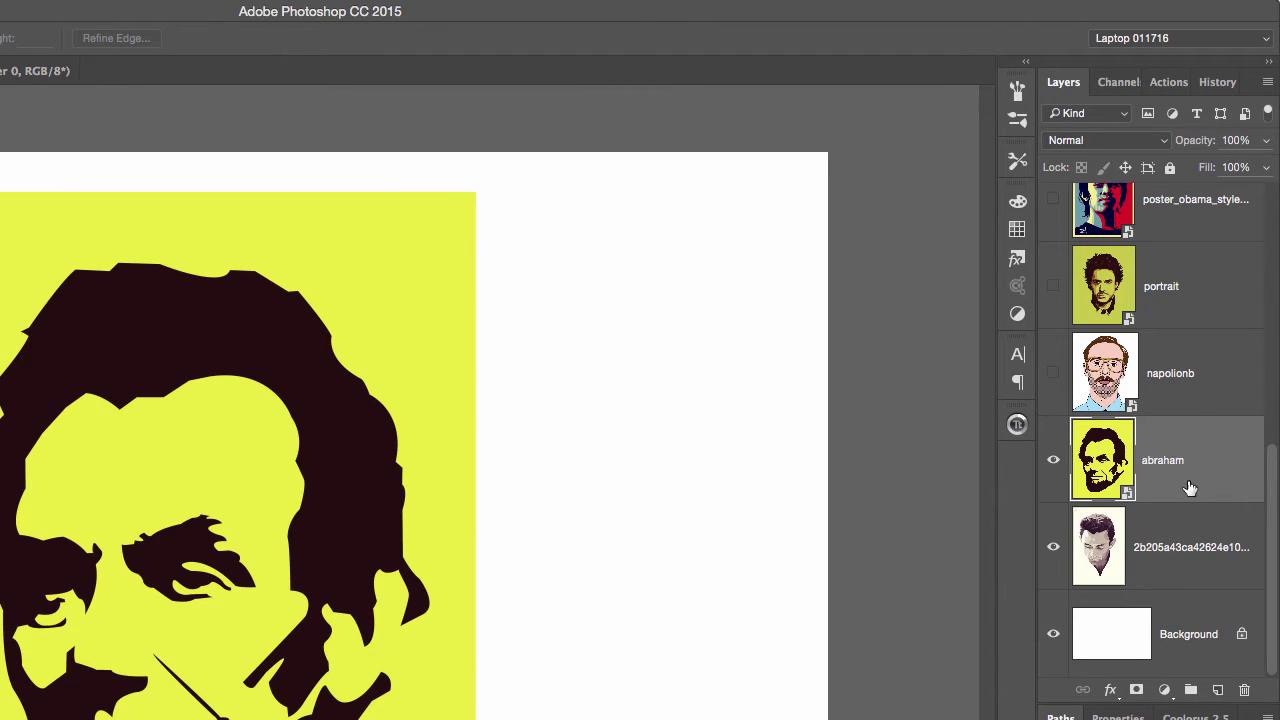
double_click(1162, 460)
click(1230, 440)
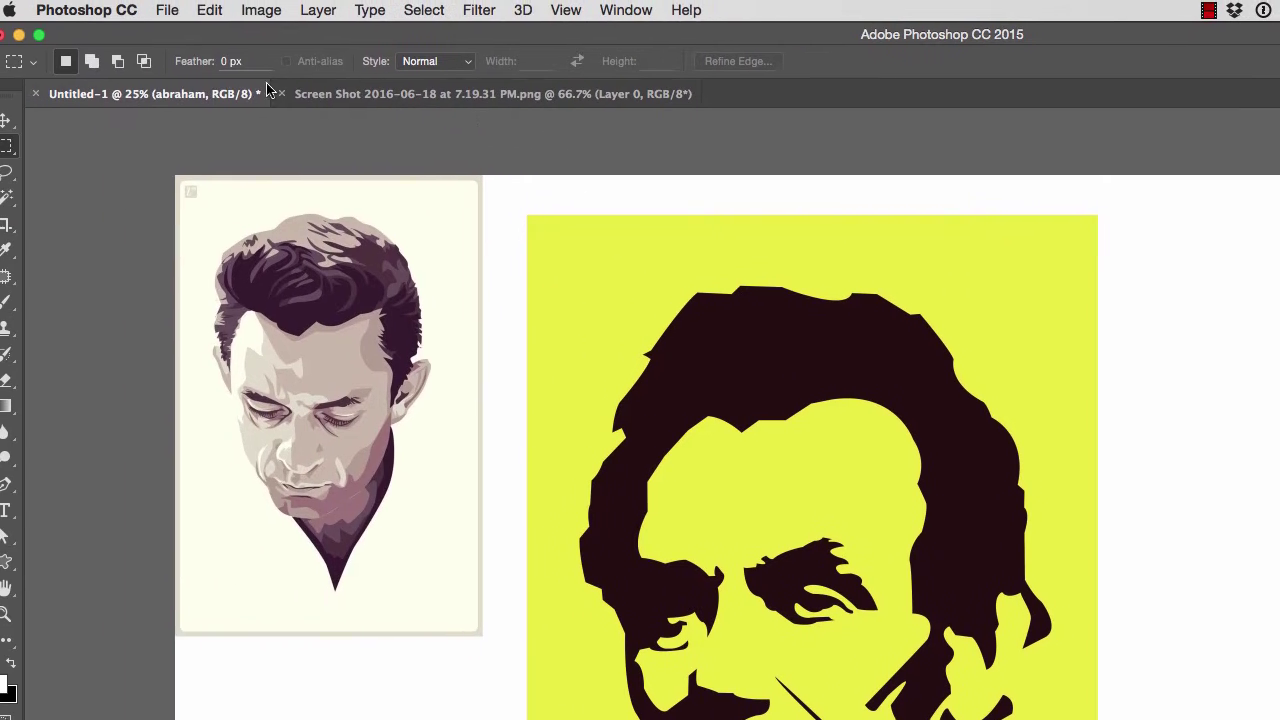
click(227, 10)
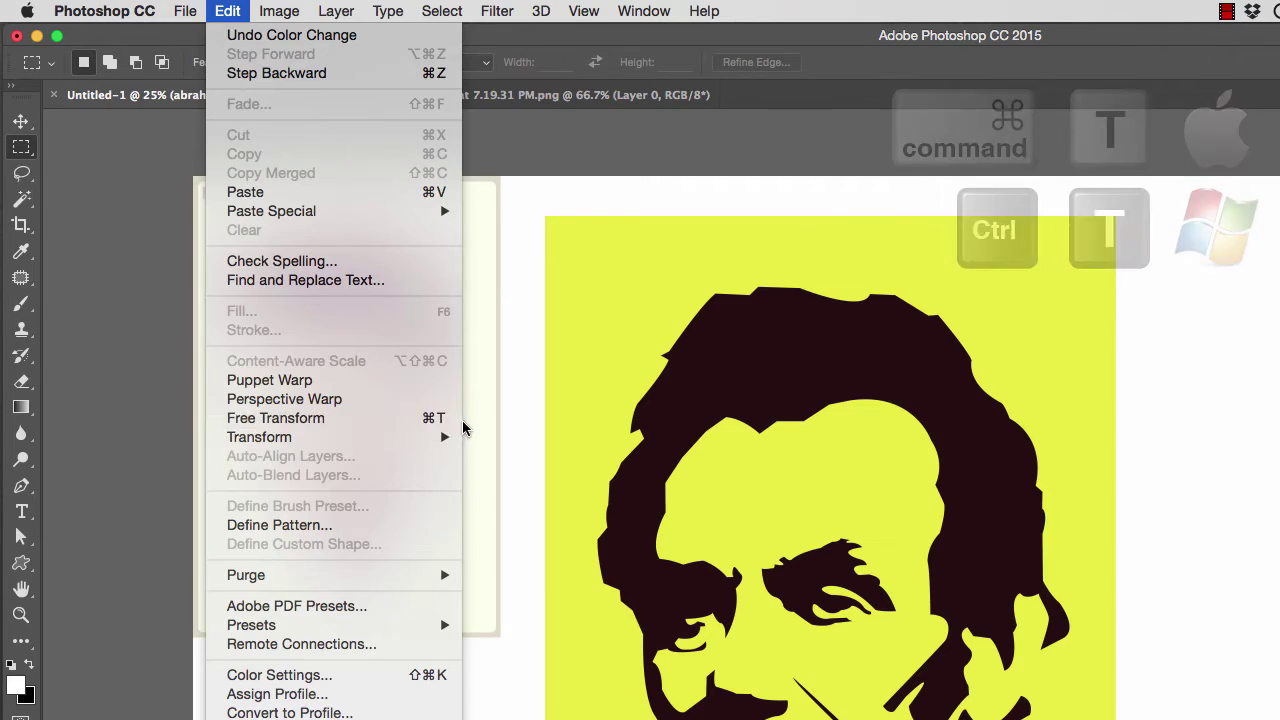
click(450, 421)
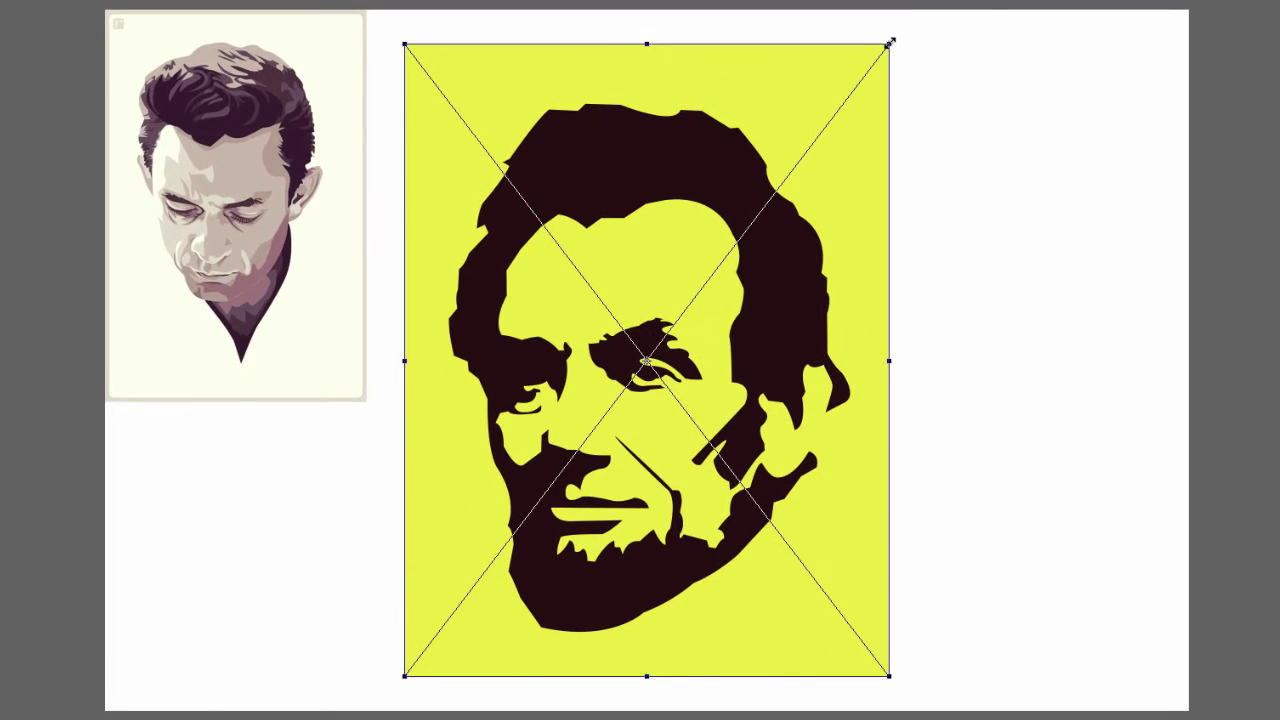
drag(889, 44, 678, 314)
drag(644, 440, 605, 167)
drag(667, 401, 584, 291)
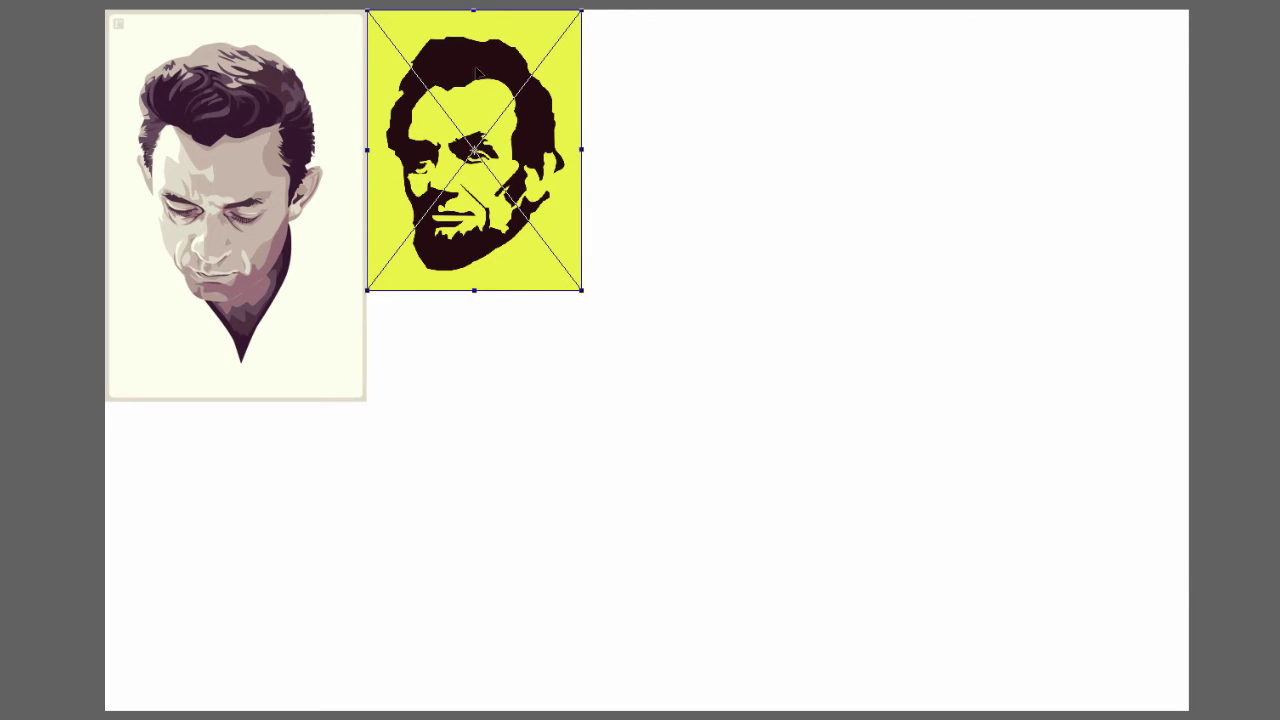
key(ctrl+2)
key(p)
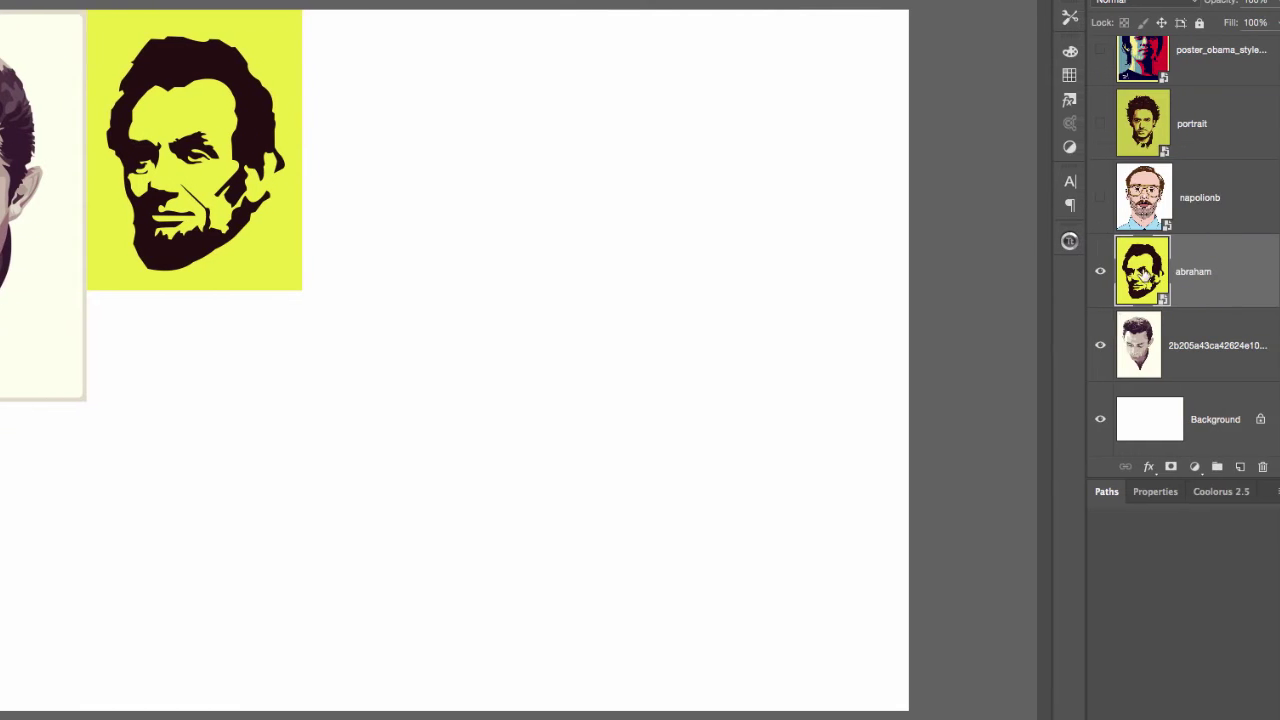
Show the napolionb layer and scale it proportionally to fit beneath the first portrait in the canvas's lower-left corner.
click(1212, 198)
click(1090, 198)
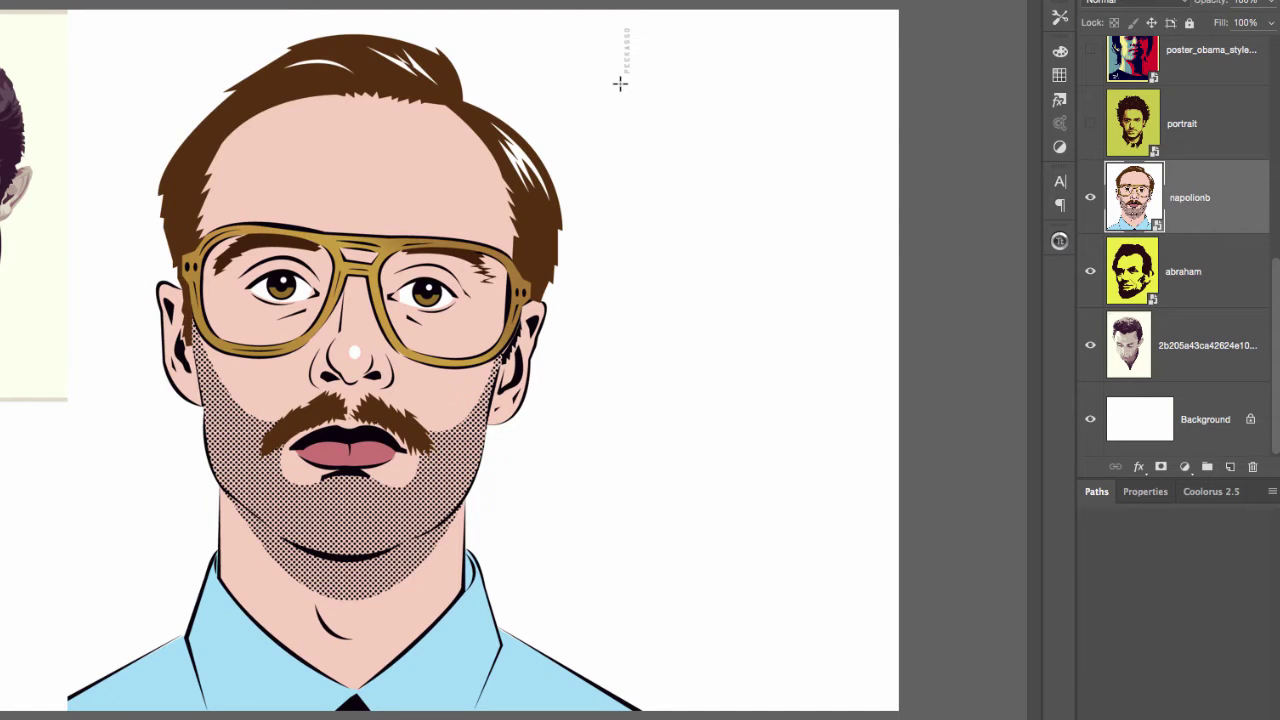
key(ctrl+t)
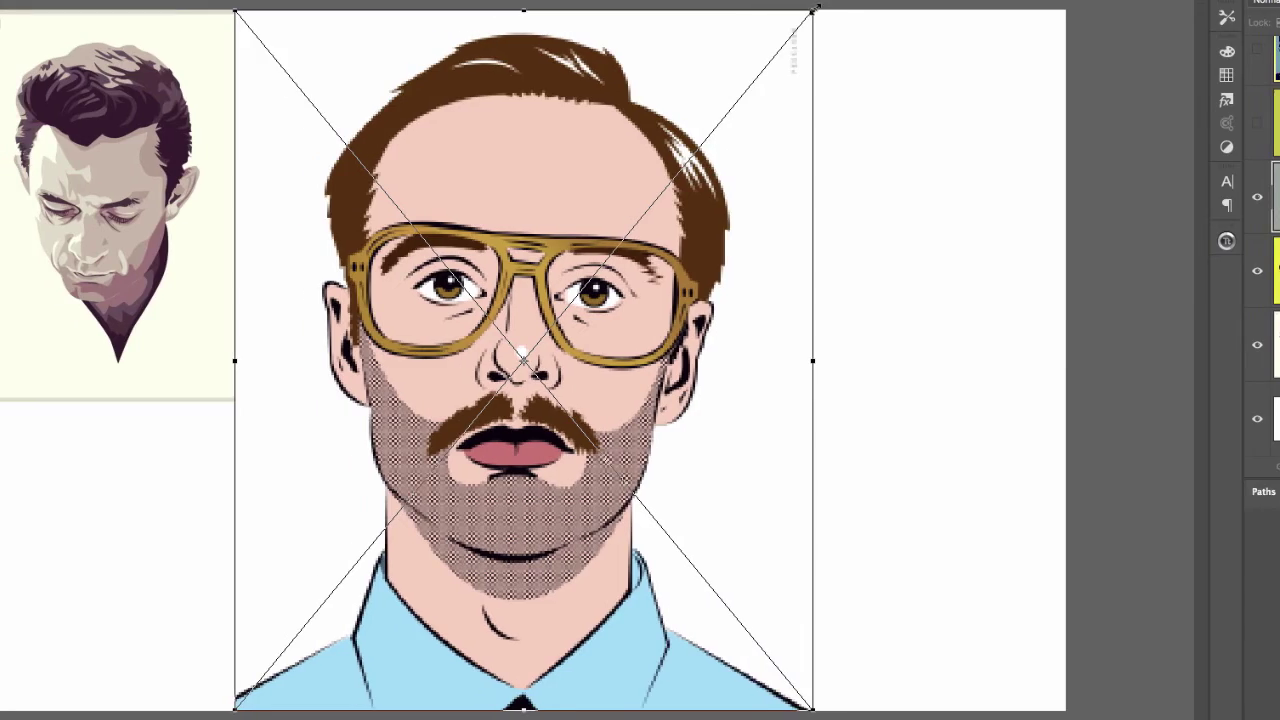
drag(808, 10, 500, 412)
drag(456, 509, 183, 522)
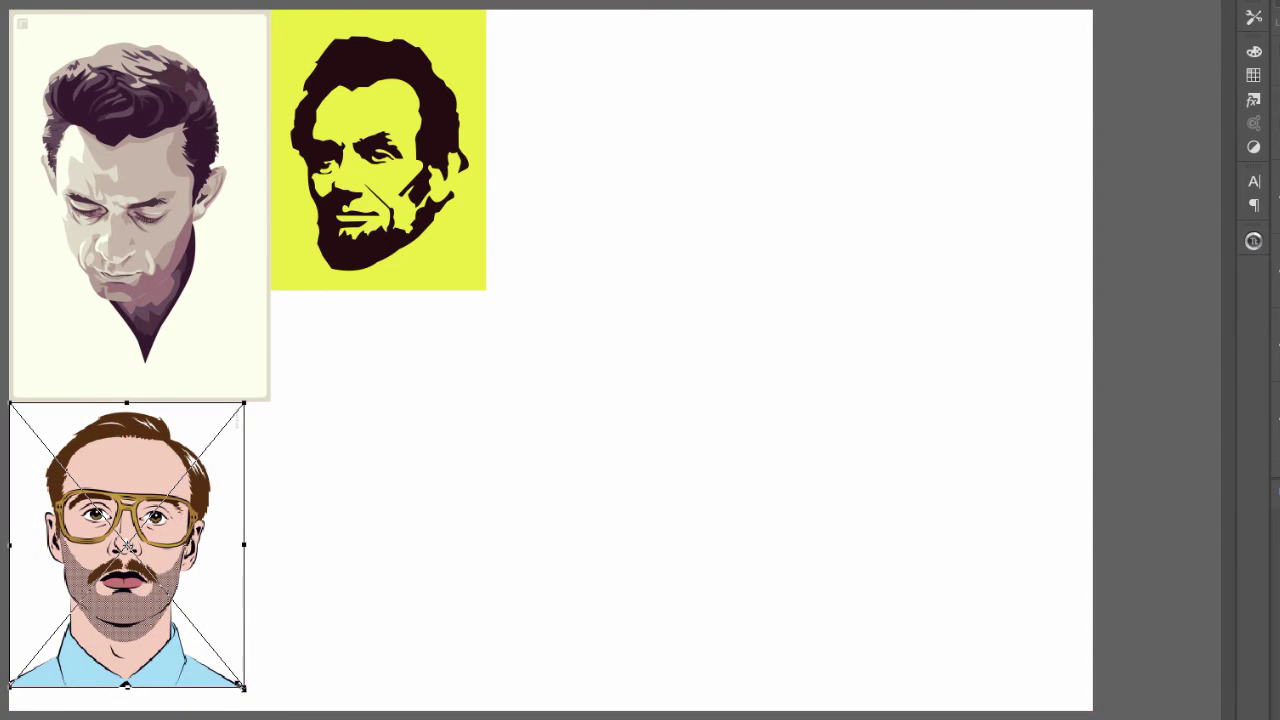
drag(245, 686, 266, 714)
key(super+shift+a)
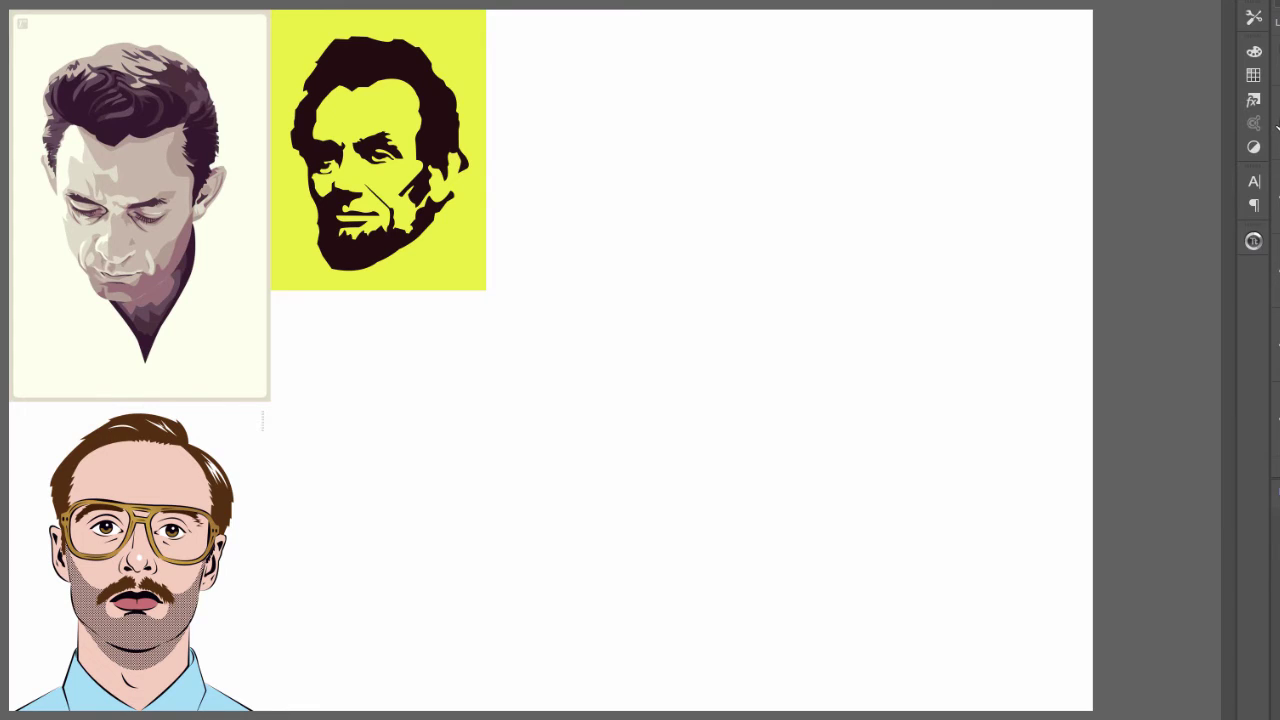
Fit the portrait layer into the canvas's upper-right corner and the poster_obama_style layer beneath the abraham image.
key(super+v)
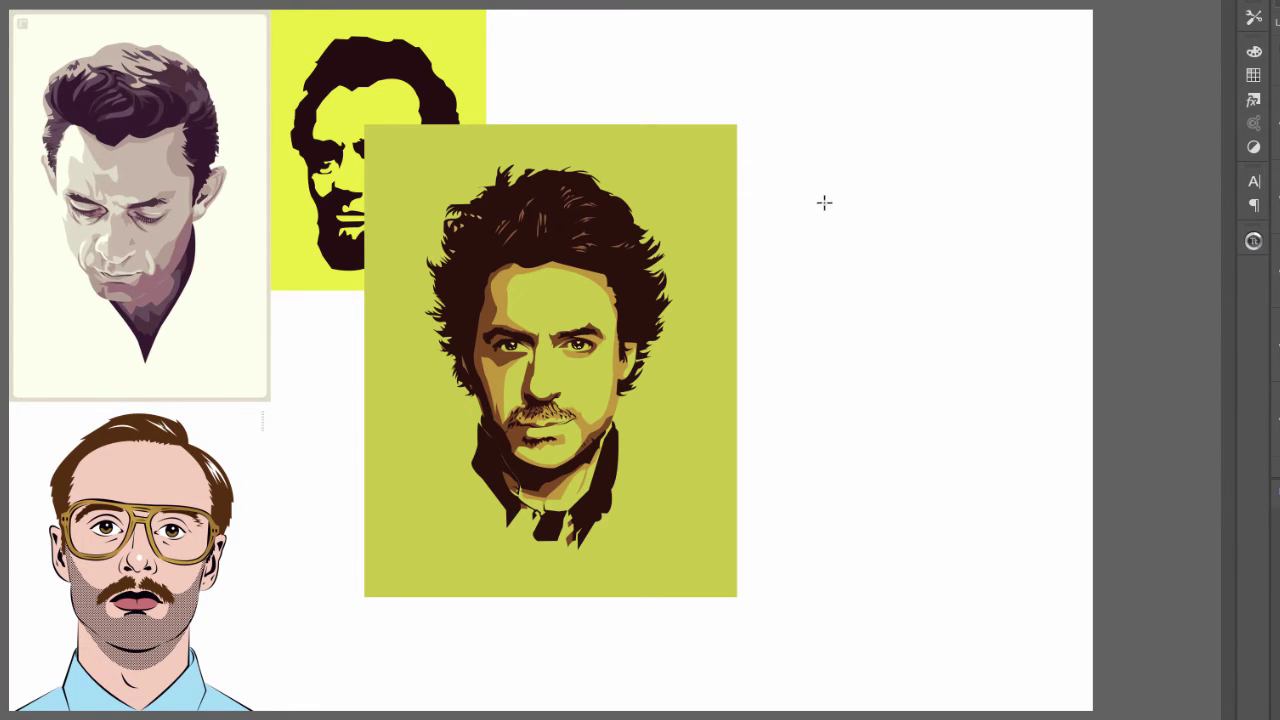
key(super+t)
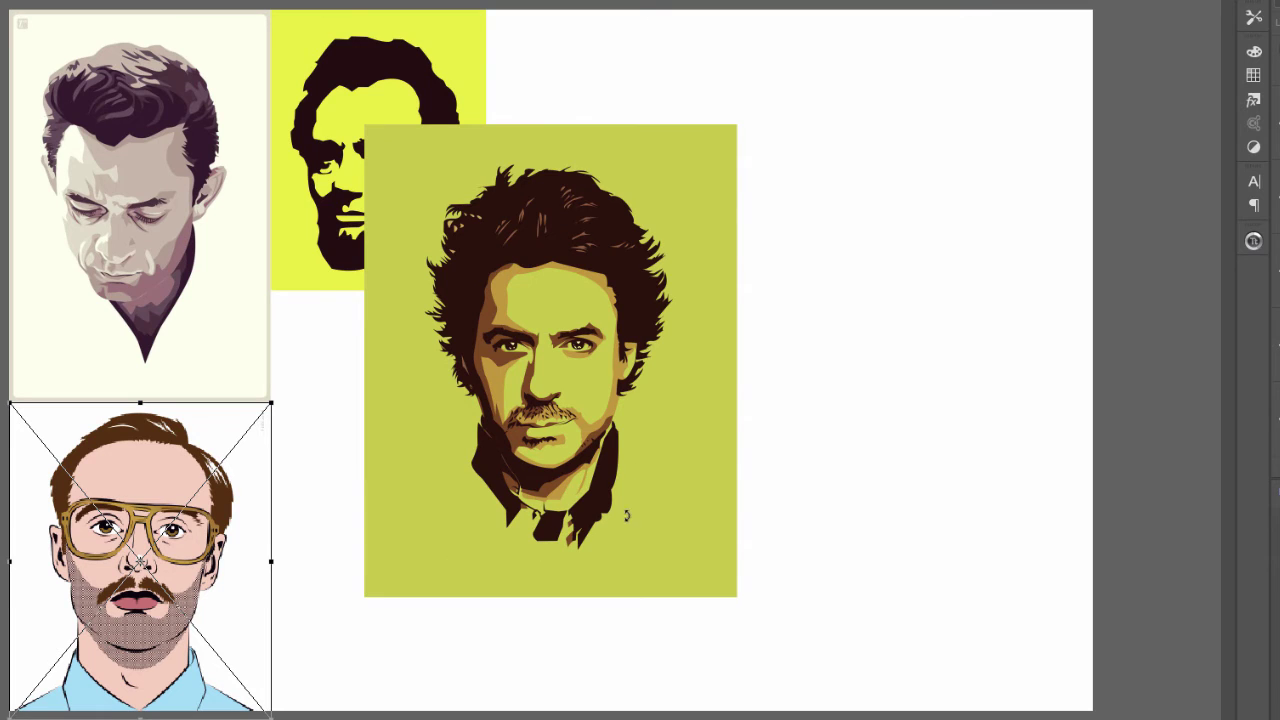
click(435, 14)
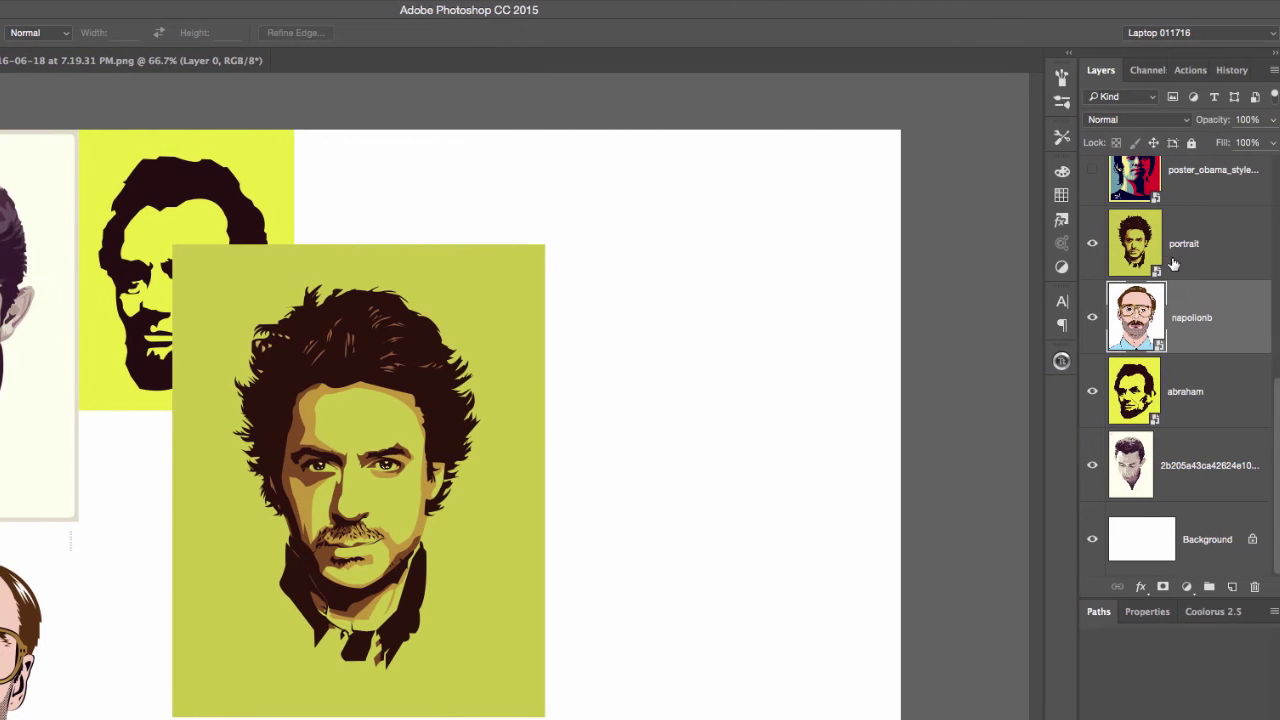
click(1175, 260)
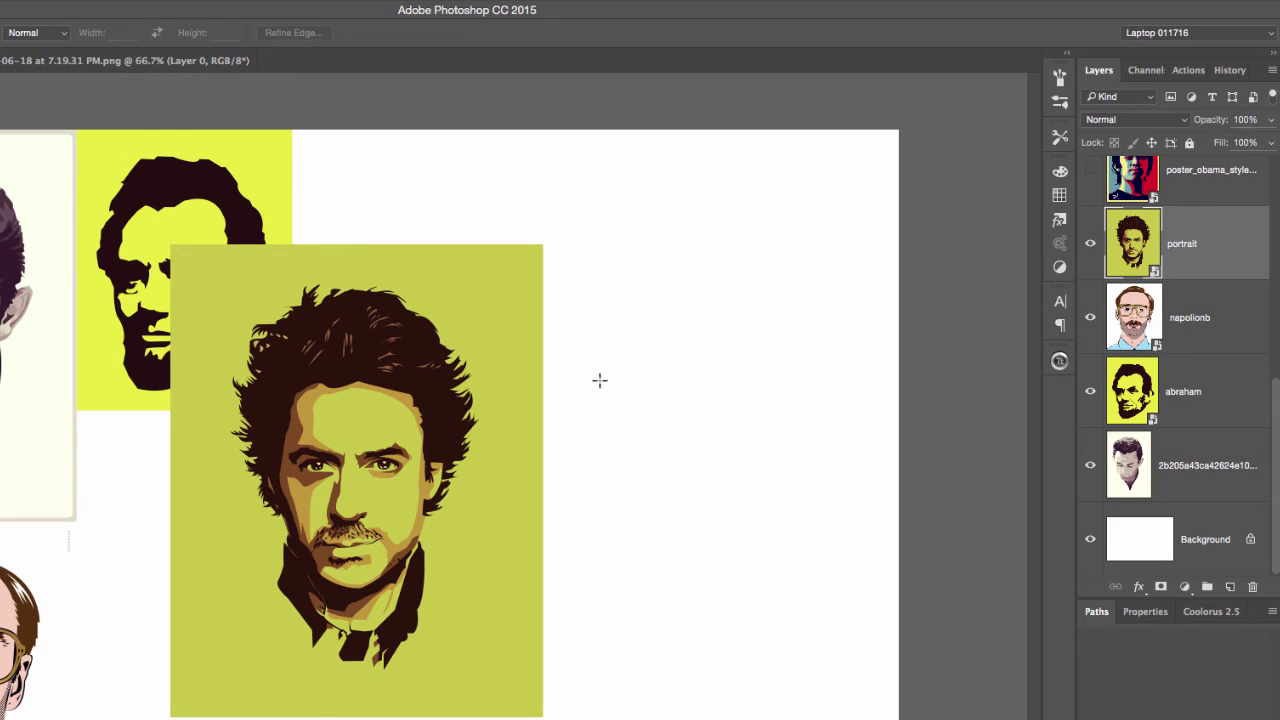
key(ctrl+t)
drag(486, 371, 840, 260)
drag(526, 608, 613, 491)
key(Return)
scroll(1278, 318, up, 3)
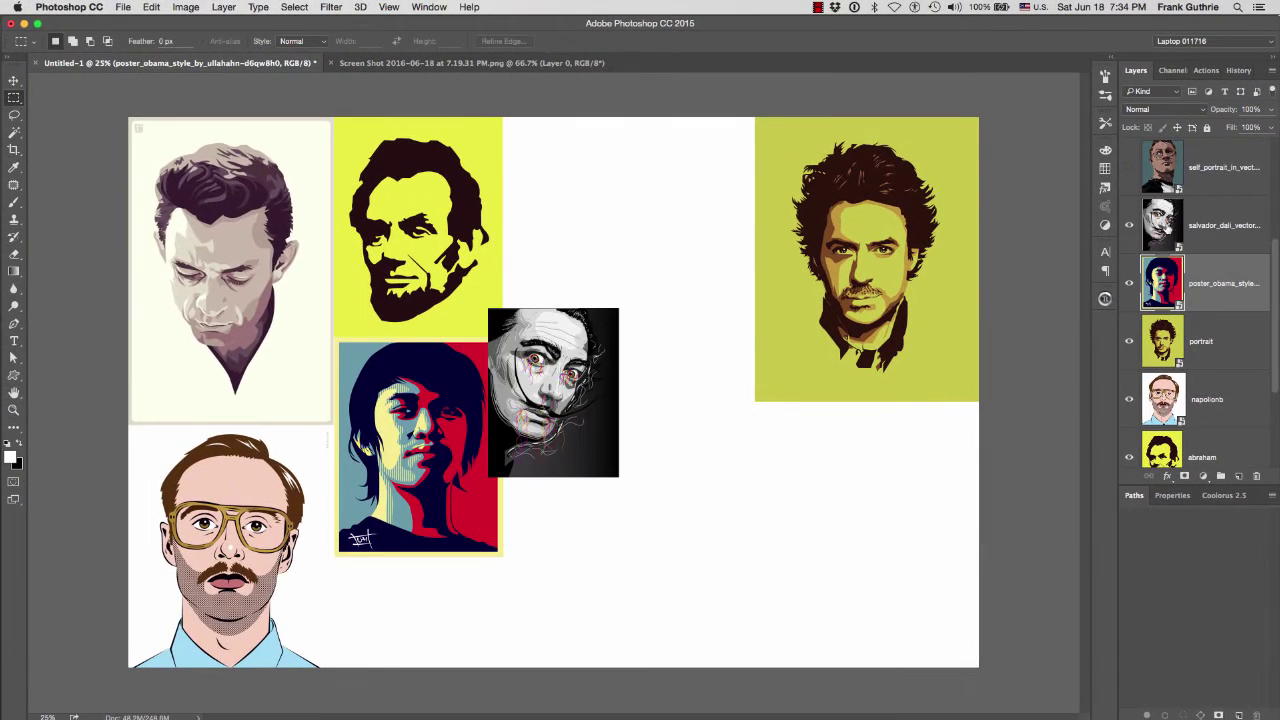
key(Return)
Enlarge the salvador_dali portrait to 164.58%, place it at the canvas's bottom edge under the poster, and move its layer below napolionb.
click(1167, 225)
key(super+t)
drag(618, 476, 654, 481)
drag(628, 322, 548, 487)
drag(536, 516, 525, 546)
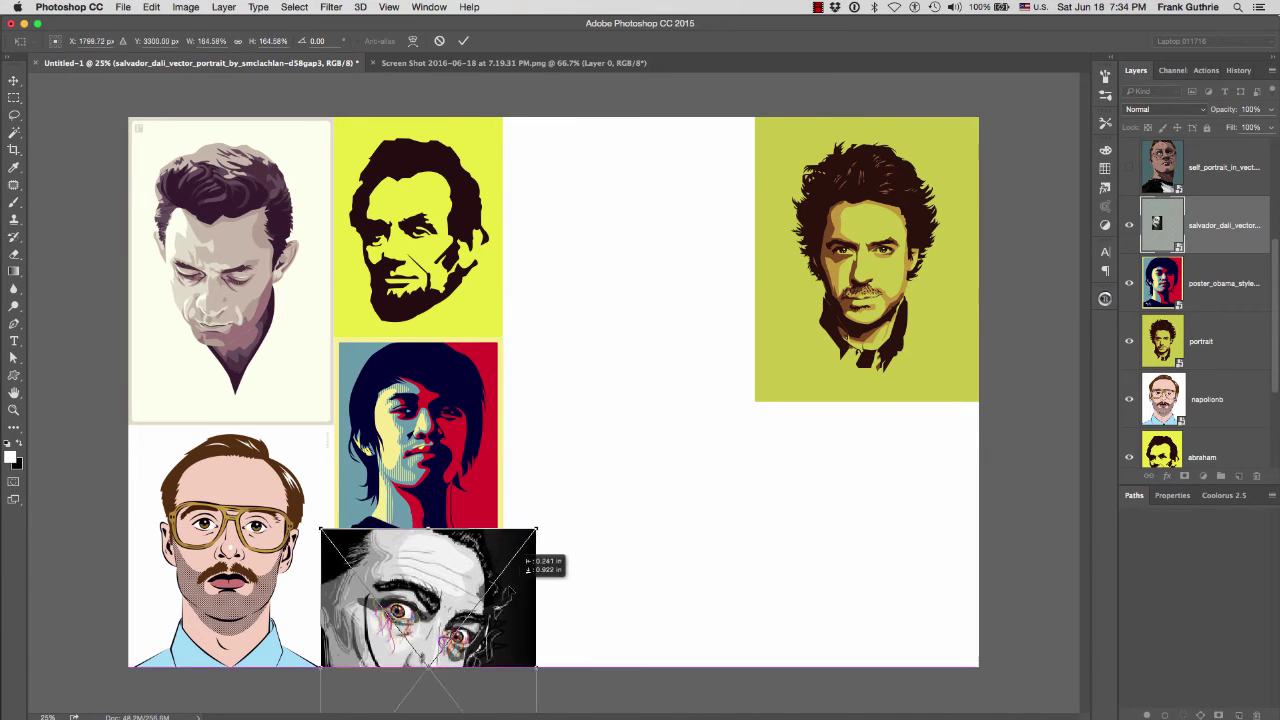
key(Return)
drag(1213, 229, 1222, 428)
Show the self_portrait layer and scale it down to fit between the abraham and portrait images at the canvas's top edge.
click(1129, 167)
click(1178, 190)
key(super+t)
drag(340, 668, 473, 436)
key(Return)
Show Layer 1, scale it proportionally to about 43.15%, and place it at the canvas's bottom edge beneath the self_portrait image.
scroll(1200, 300, up, 4)
click(1129, 283)
click(1200, 283)
key(super+t)
drag(676, 291, 882, 349)
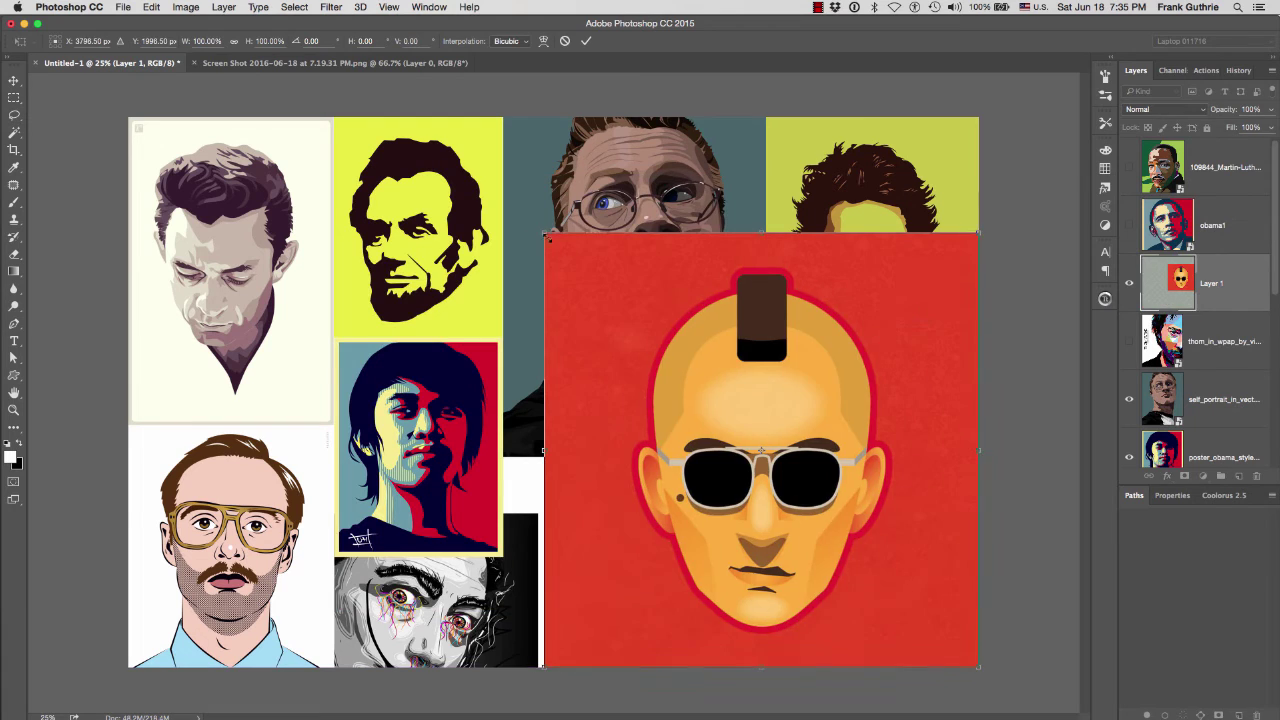
drag(546, 235, 785, 443)
drag(884, 494, 620, 490)
drag(716, 456, 694, 482)
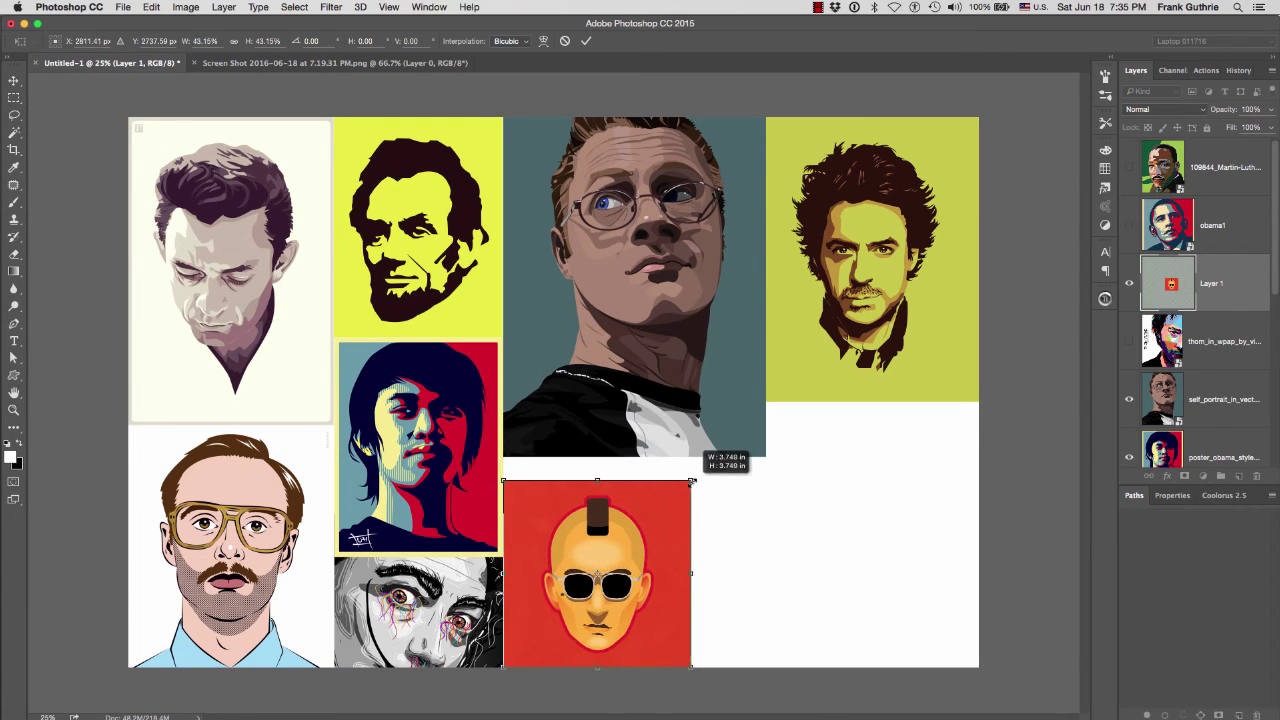
key(Return)
Show the 109844_Martin-Luther-King2 layer and scale it down proportionally to fit the canvas's lower-right corner.
click(1128, 226)
click(1128, 226)
click(1129, 167)
click(1200, 167)
key(super+t)
drag(660, 257, 897, 300)
drag(604, 197, 799, 336)
key(Return)
Scale the portrait layer down proportionally within the canvas's upper-right corner.
super+click(931, 294)
key(super+t)
drag(938, 273, 968, 256)
key(Return)
Adjust the 109844_Martin-Luther-King2 layer with Free Transform so it fits the lower-right corner beneath the portrait.
drag(1273, 328, 1273, 234)
click(1200, 167)
key(super+t)
drag(882, 424, 901, 424)
key(Return)
Enlarge the self_portrait layer to meet the portrait image's left edge and move it to the top of the layer stack.
super+right_click(740, 347)
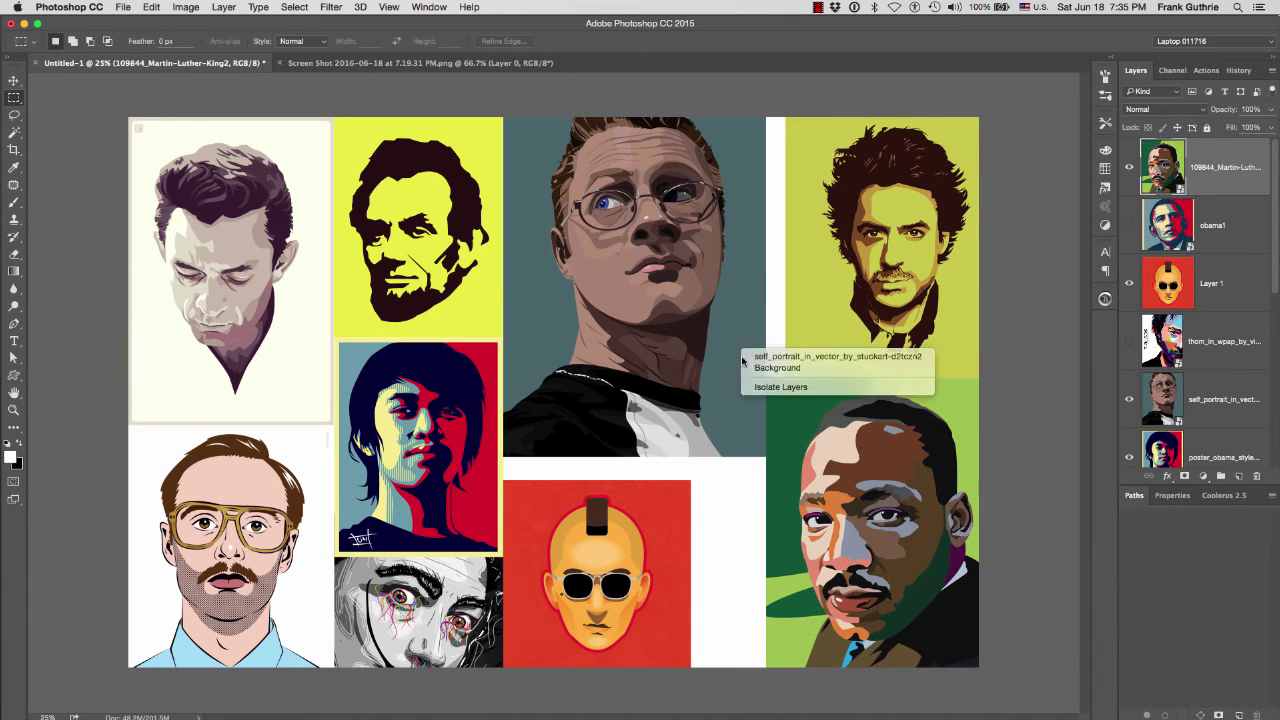
click(764, 356)
key(super+t)
drag(763, 457, 786, 483)
key(Return)
drag(1200, 399, 1206, 148)
Trim the red strips from both sides of Layer 1 and move it against the salvador_dali image.
click(1177, 342)
drag(453, 396, 533, 682)
key(Delete)
drag(786, 381, 666, 686)
key(Delete)
key(super+t)
drag(630, 575, 604, 575)
key(Return)
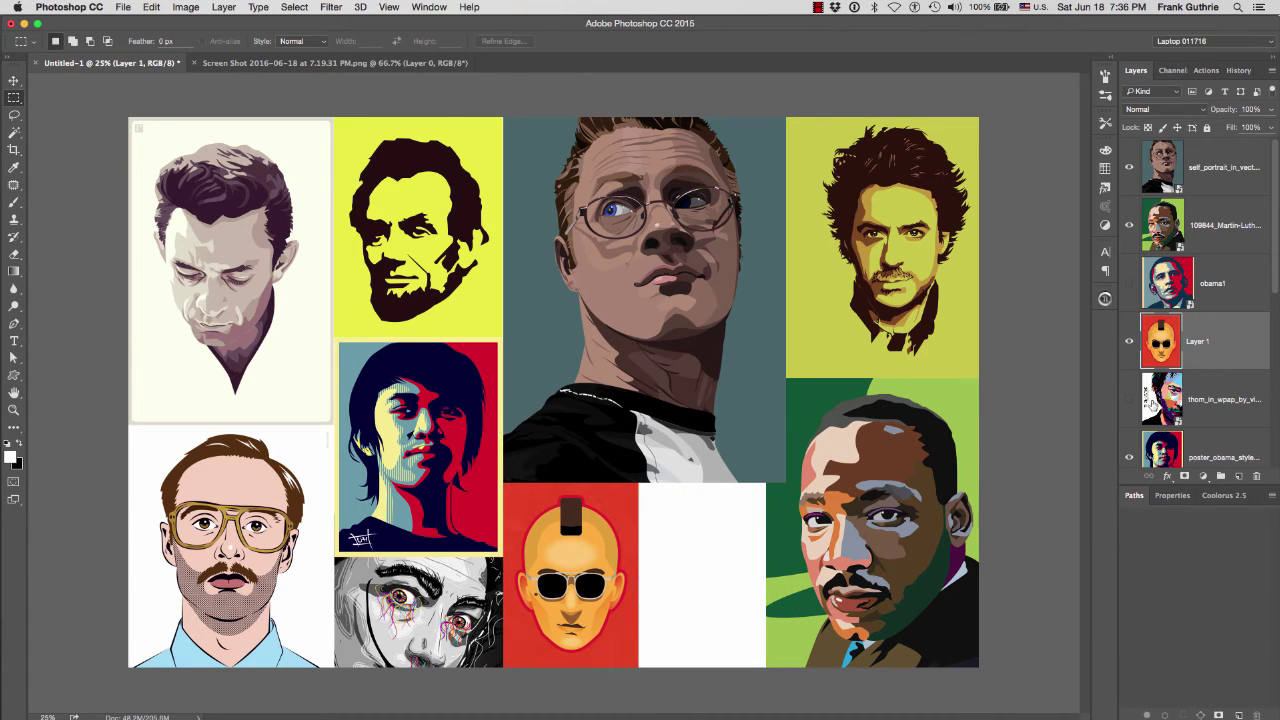
Show the thom_in_wpap layer and scale it down to fill the gap between Layer 1 and the 109844_Martin-Luther-King2 image.
click(1129, 399)
click(1154, 390)
key(ctrl+t)
drag(344, 117, 585, 437)
key(Return)
Rasterize the self_portrait layer and delete its right-hand strip so it lines up with the 109844_Martin-Luther-King2 image's left edge.
mouse_move(906, 672)
mouse_down()
mouse_move(801, 157)
mouse_move(766, 110)
mouse_up()
mouse_move(738, 484)
mouse_down()
mouse_move(946, 472)
mouse_move(750, 476)
mouse_up()
click(1215, 172)
key(Delete)
key(Return)
right_click(1218, 168)
click(1177, 386)
key(Delete)
key(super+d)
Enlarge the portrait layer to fill the white gap beside the self_portrait image.
scroll(1268, 272, down, 4)
click(1262, 385)
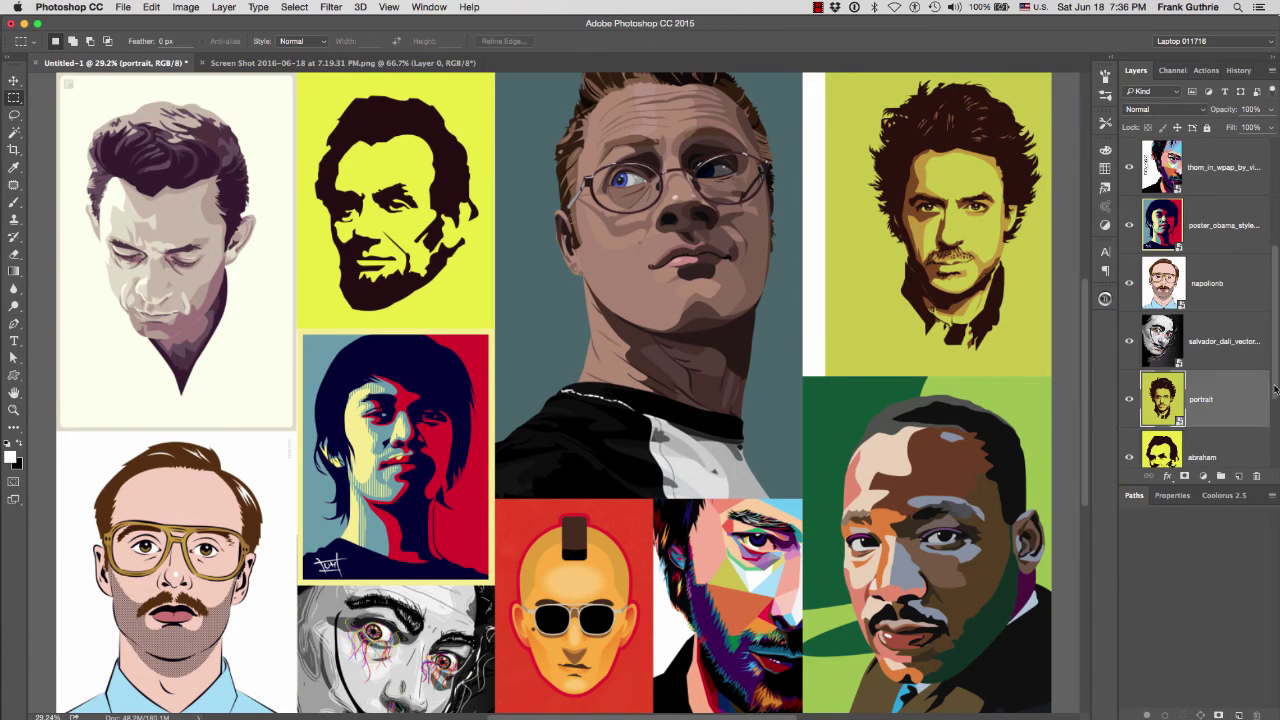
drag(1271, 381, 1271, 449)
key(super+t)
drag(826, 378, 786, 418)
key(Return)
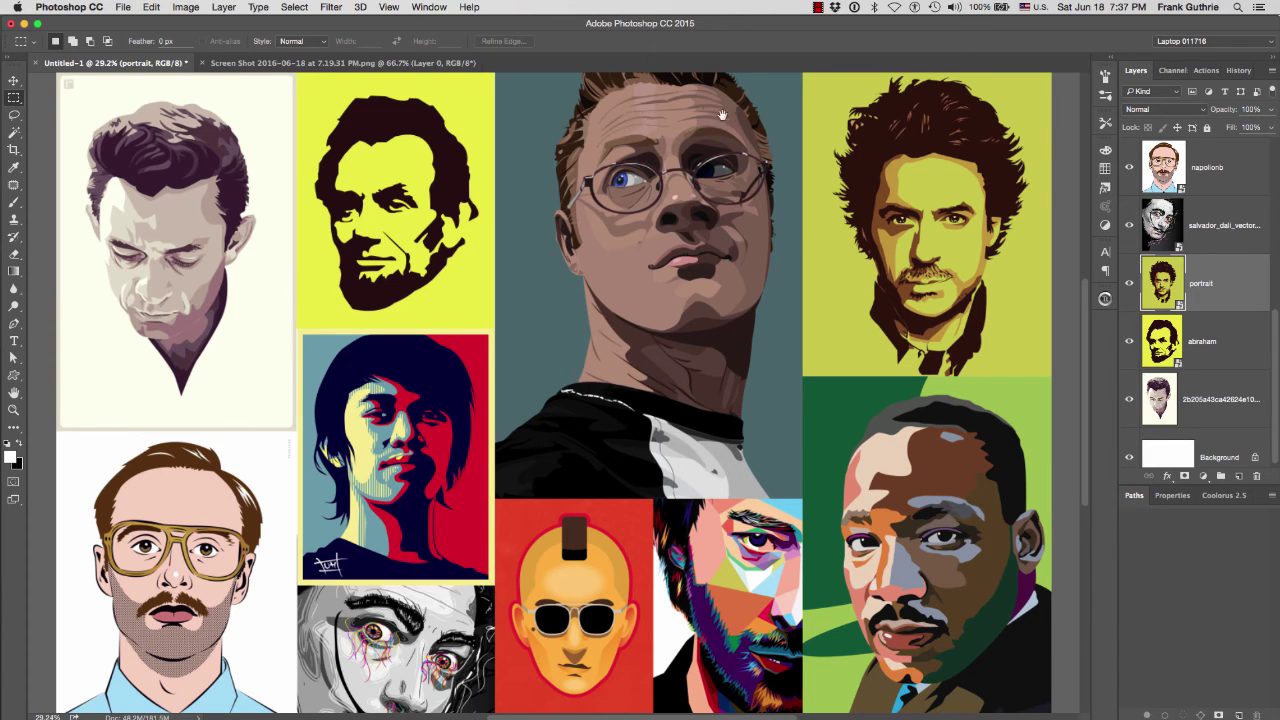
Flip the self_portrait layer horizontally.
scroll(1276, 326, up, 5)
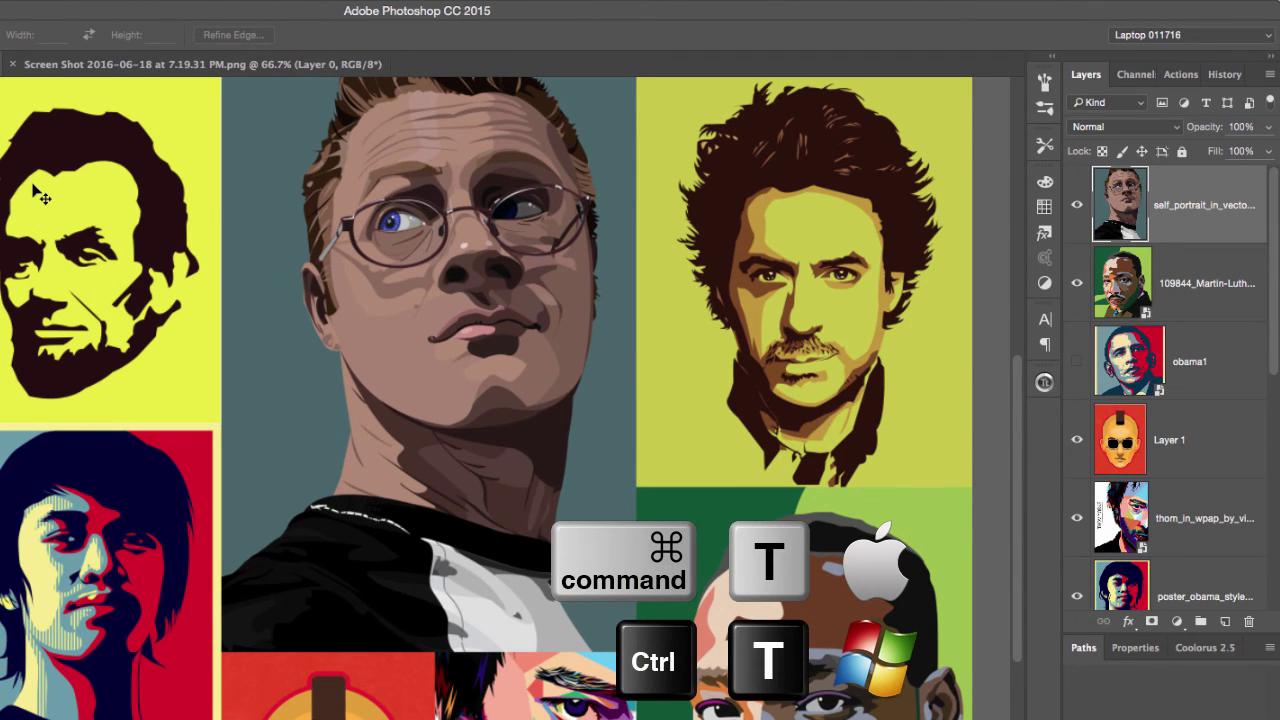
key(super+t)
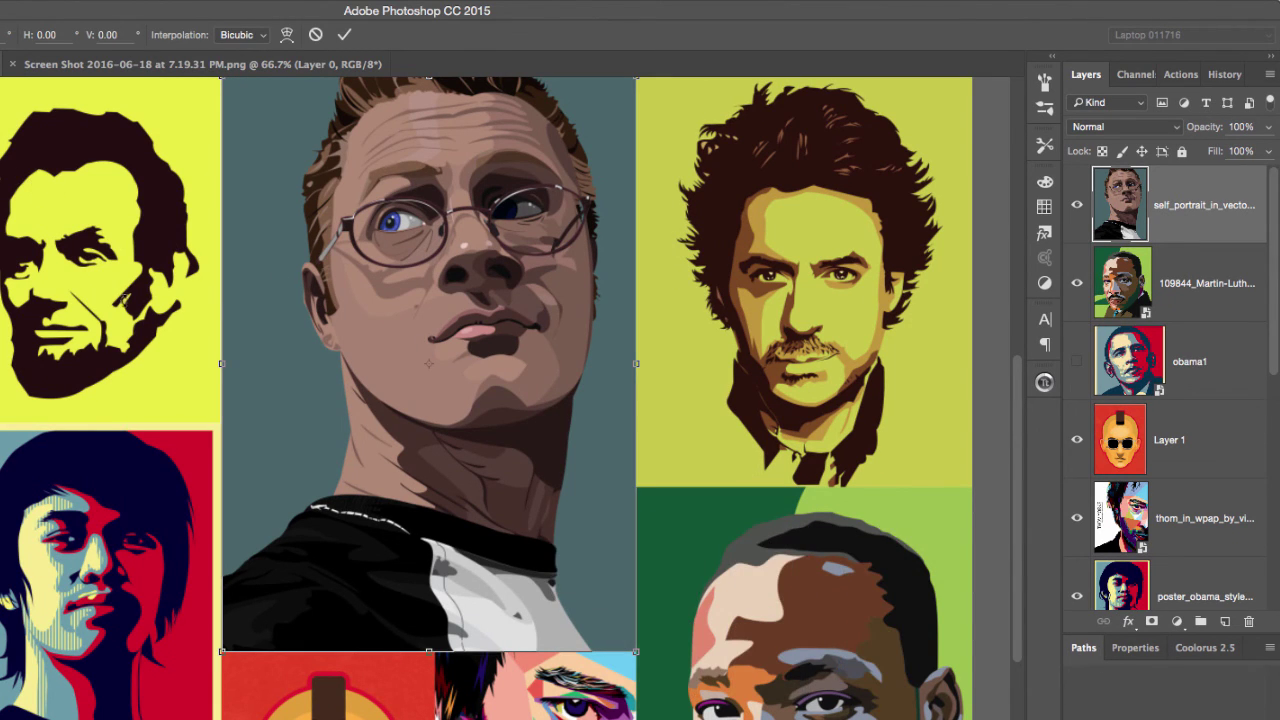
right_click(270, 294)
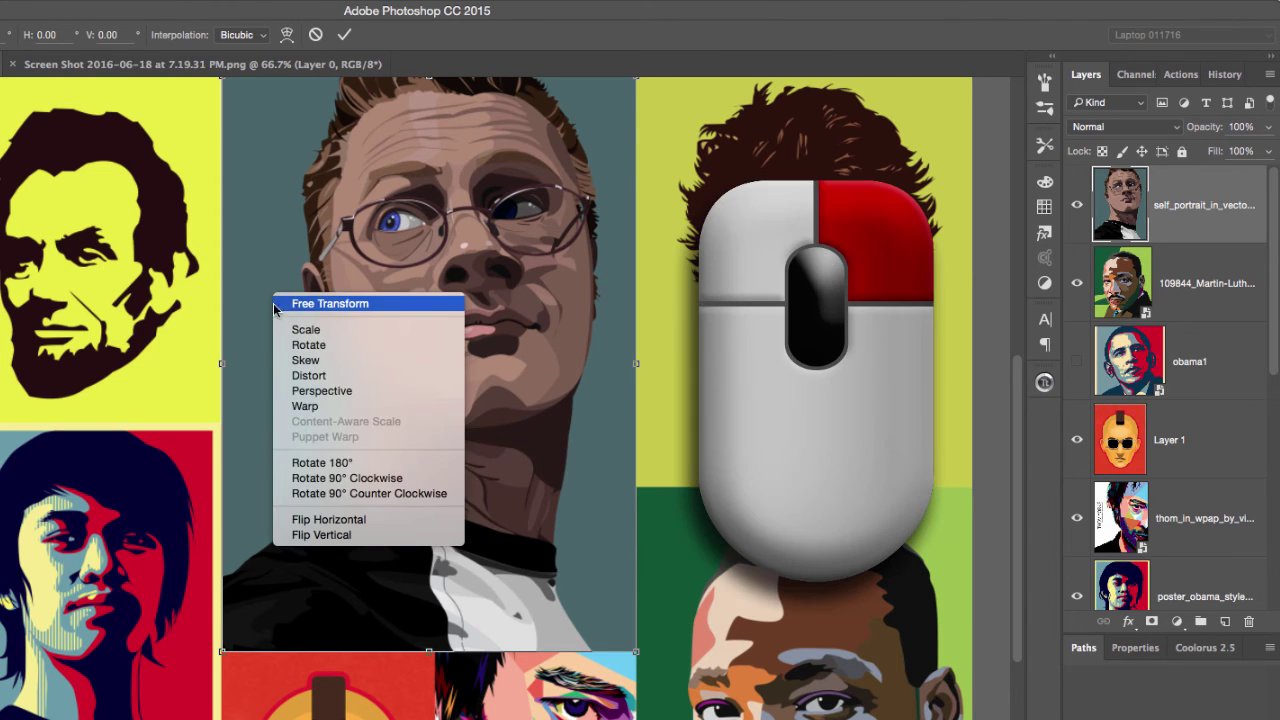
click(333, 520)
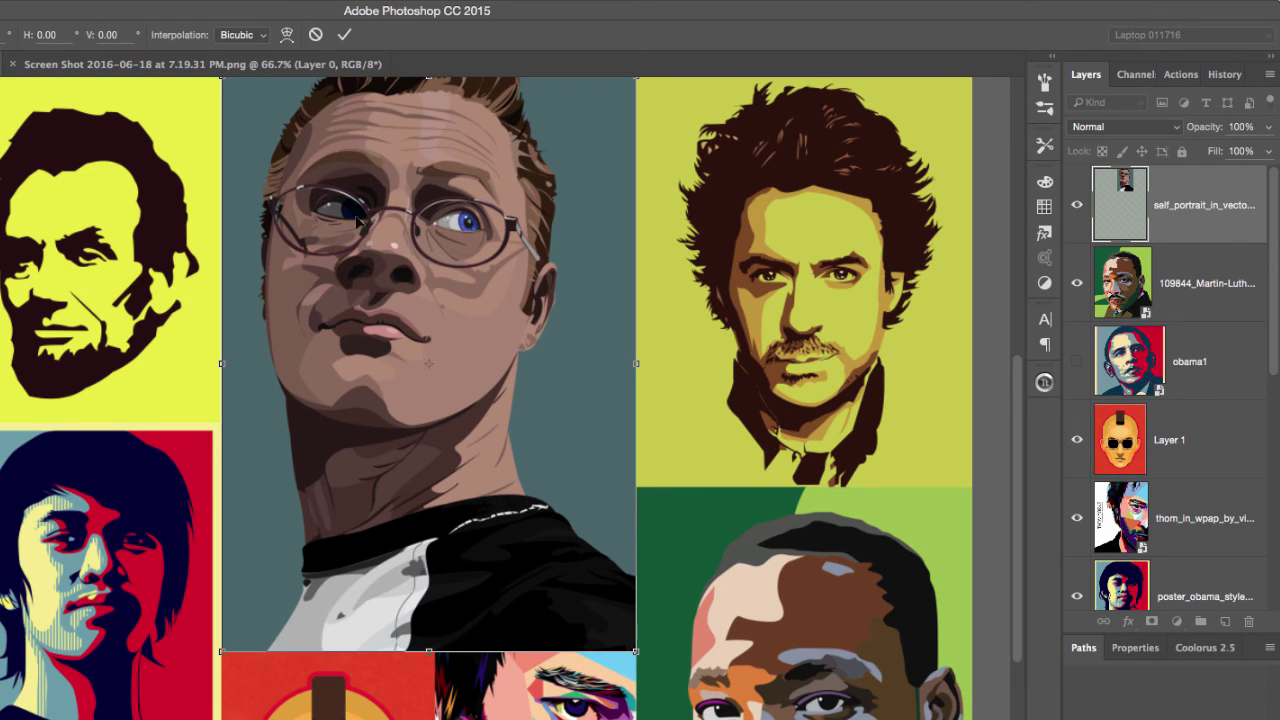
click(344, 35)
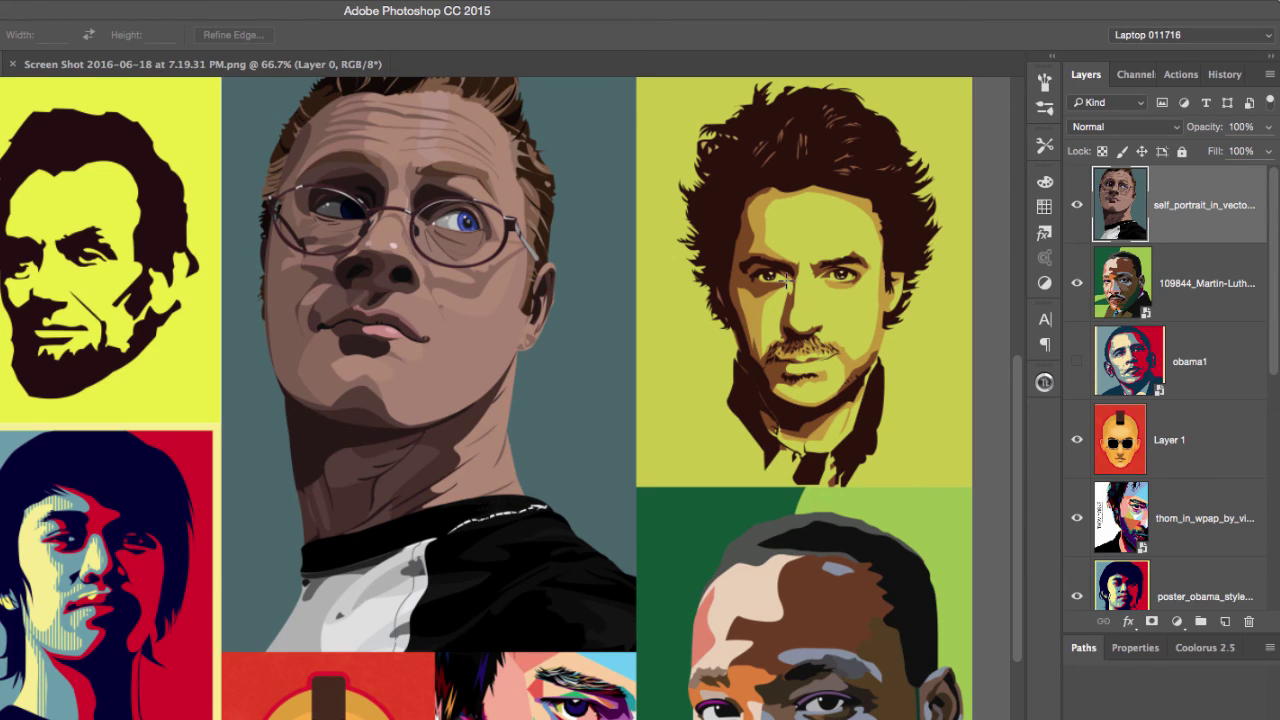